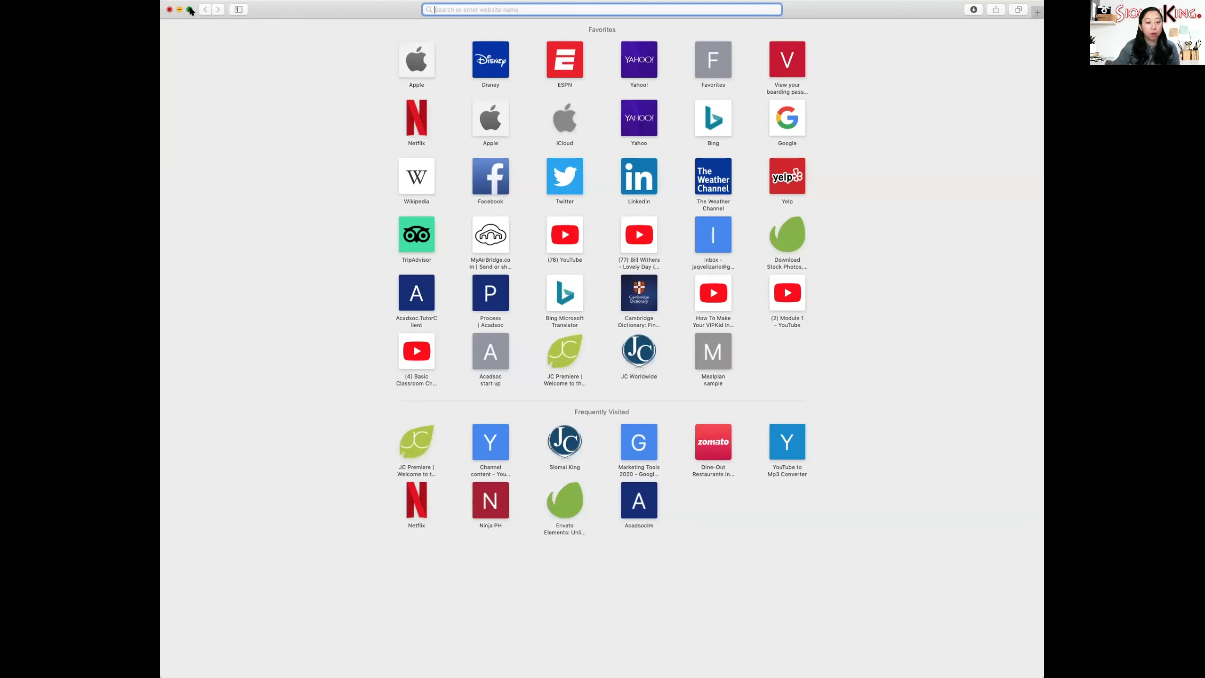
- Make Safari full screen and open the JC Premiere Philippines site from the favourites tile
{"action": "left_click", "coordinate": [190, 10]}
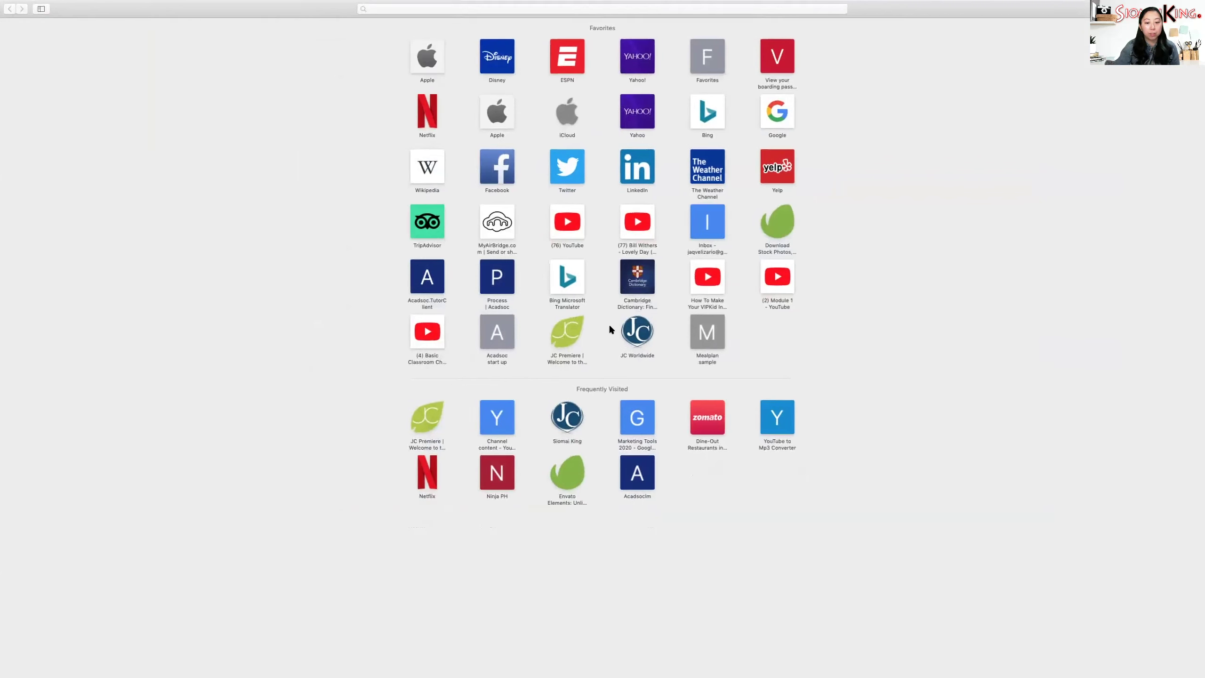
{"action": "left_click", "coordinate": [561, 335]}
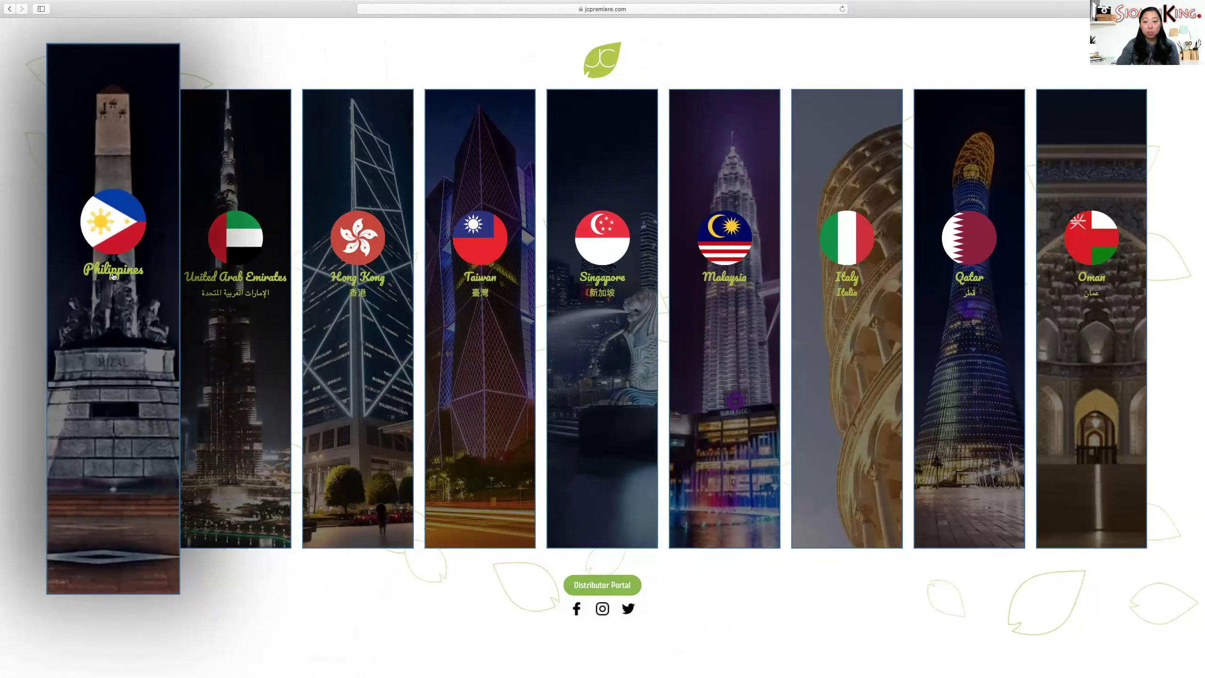
{"action": "left_click", "coordinate": [113, 275]}
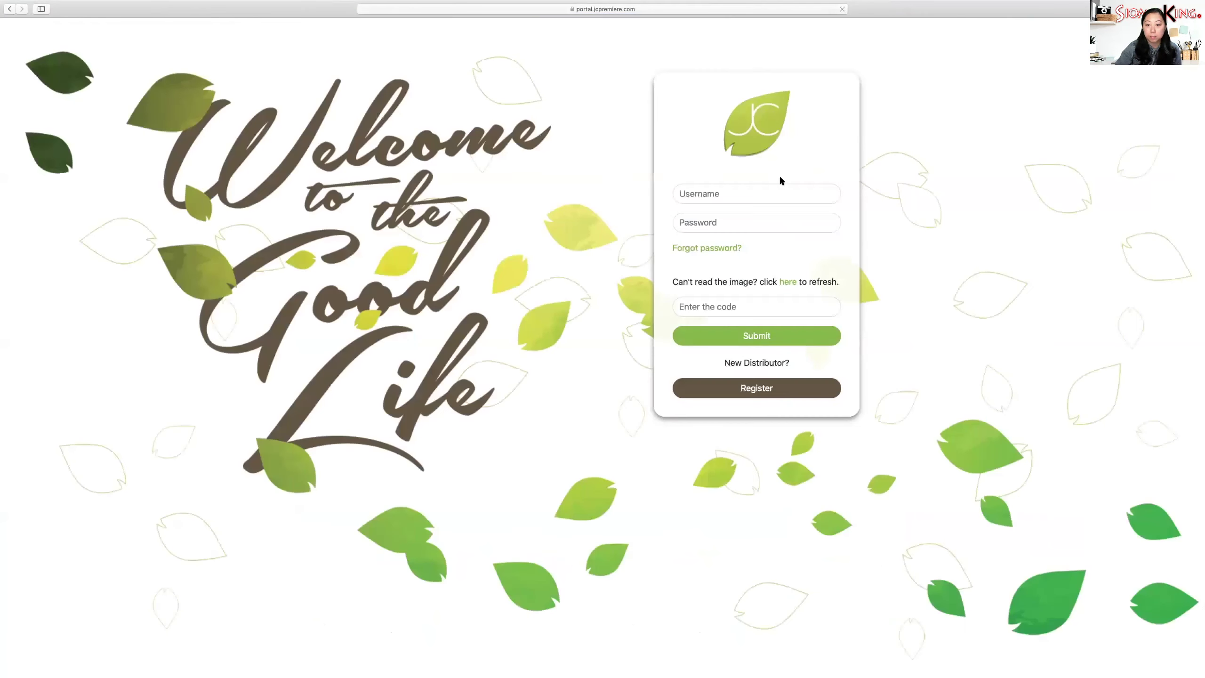
- Log in with the saved distributor username and the captcha code shown on the page
{"action": "left_click", "coordinate": [761, 199]}
{"action": "left_click", "coordinate": [762, 199]}
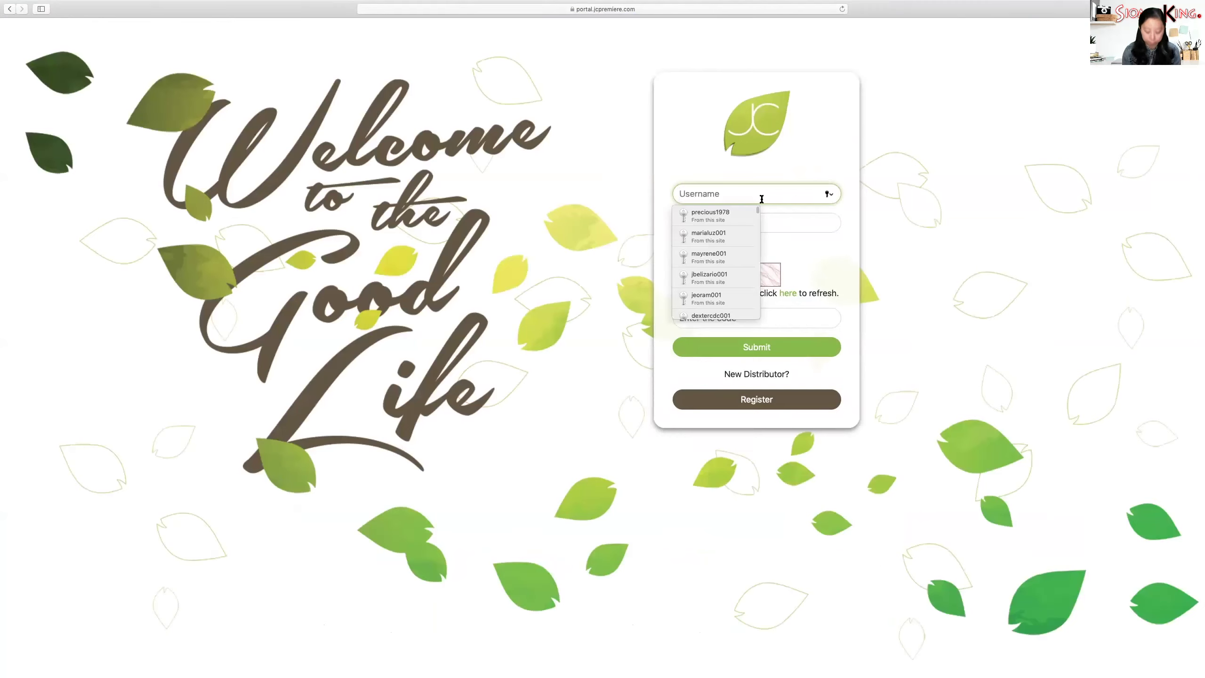
{"action": "type", "text": "jaq"}
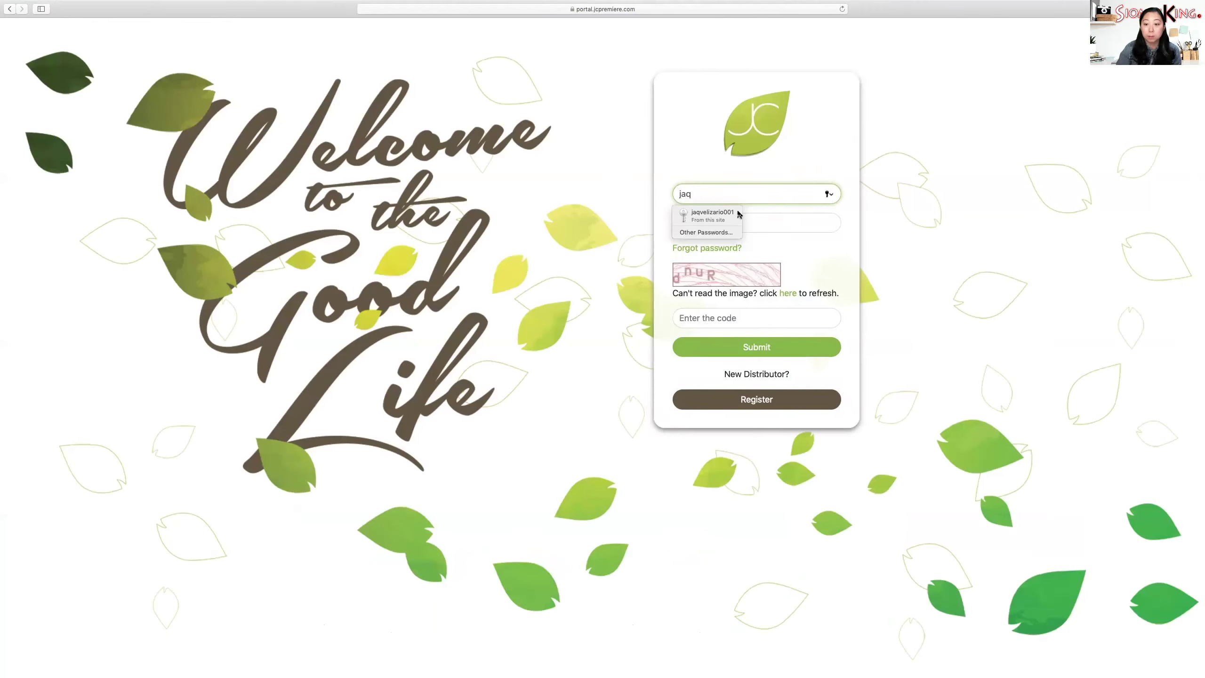
{"action": "left_click", "coordinate": [740, 216]}
{"action": "left_click", "coordinate": [729, 318]}
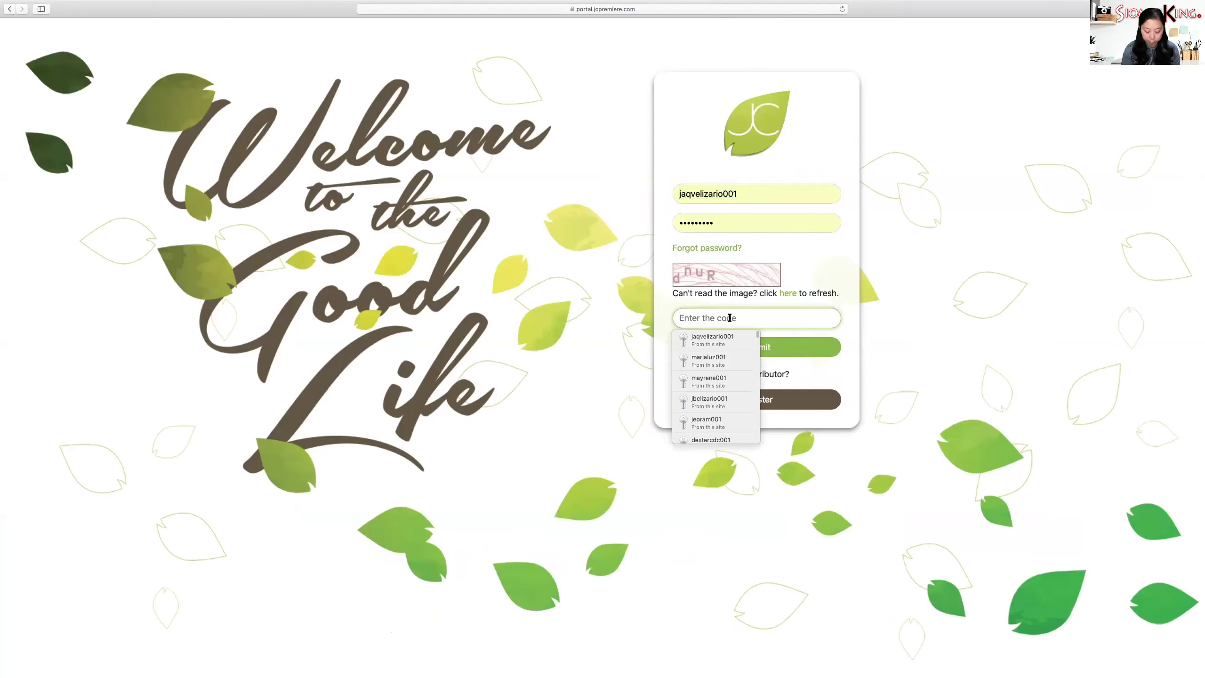
{"action": "type", "text": "dn"}
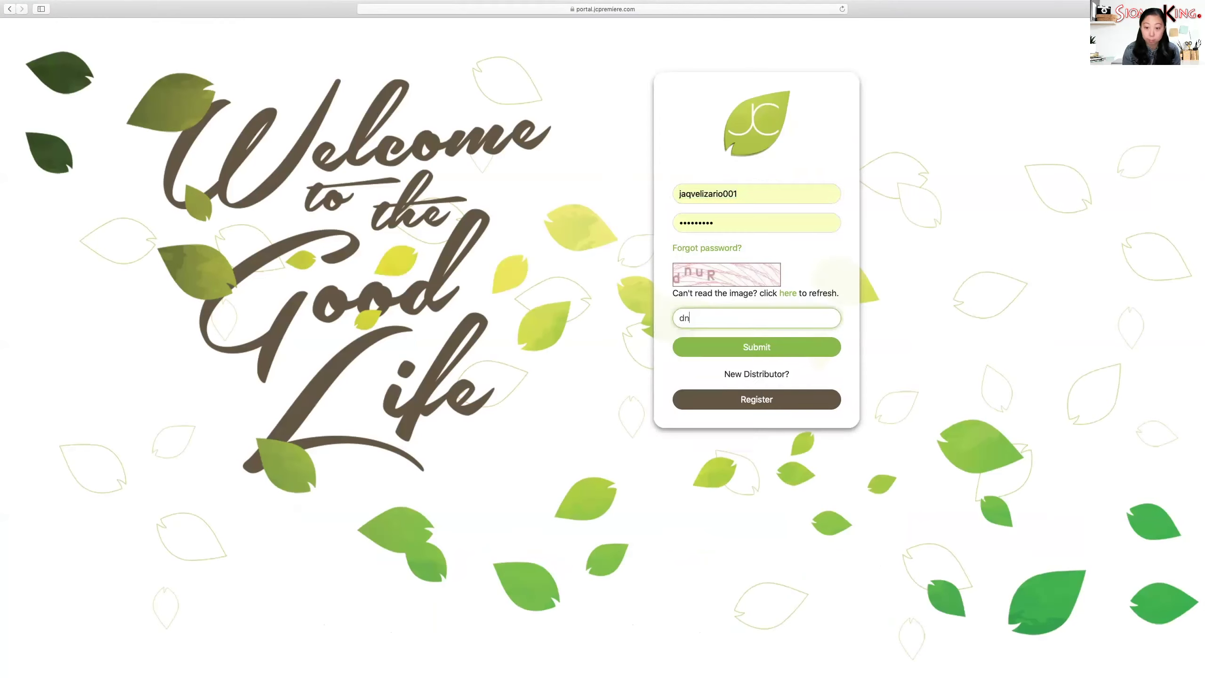
{"action": "type", "text": "uR"}
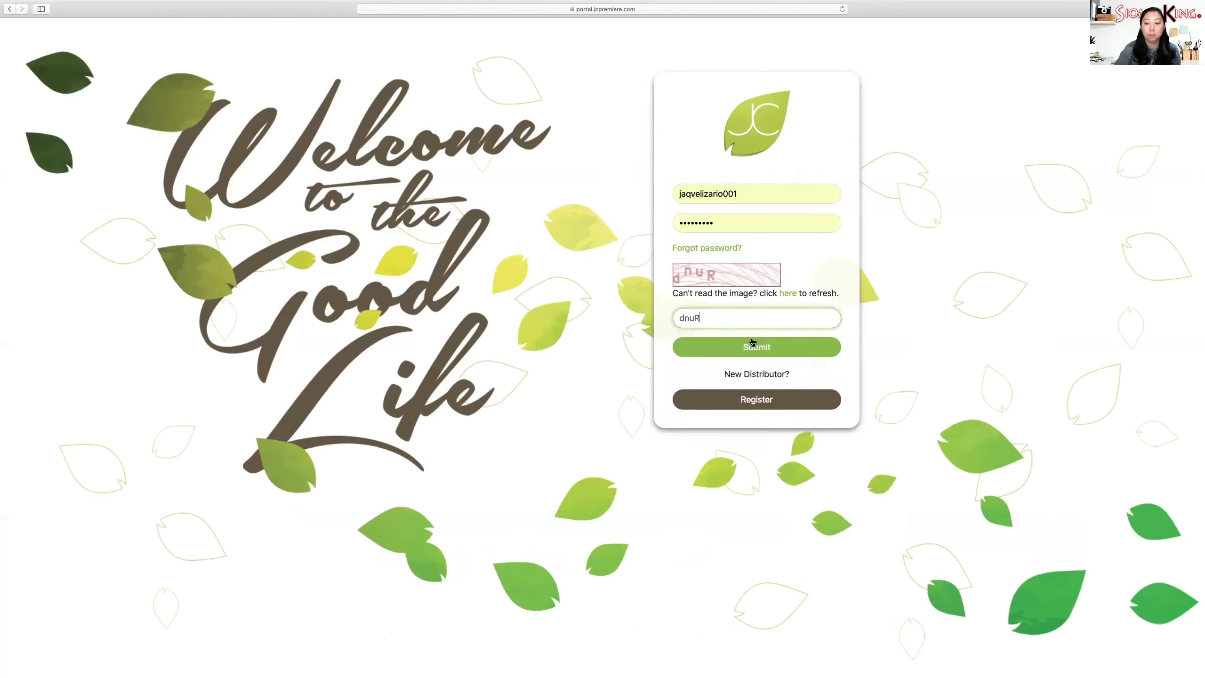
{"action": "left_click", "coordinate": [752, 349]}
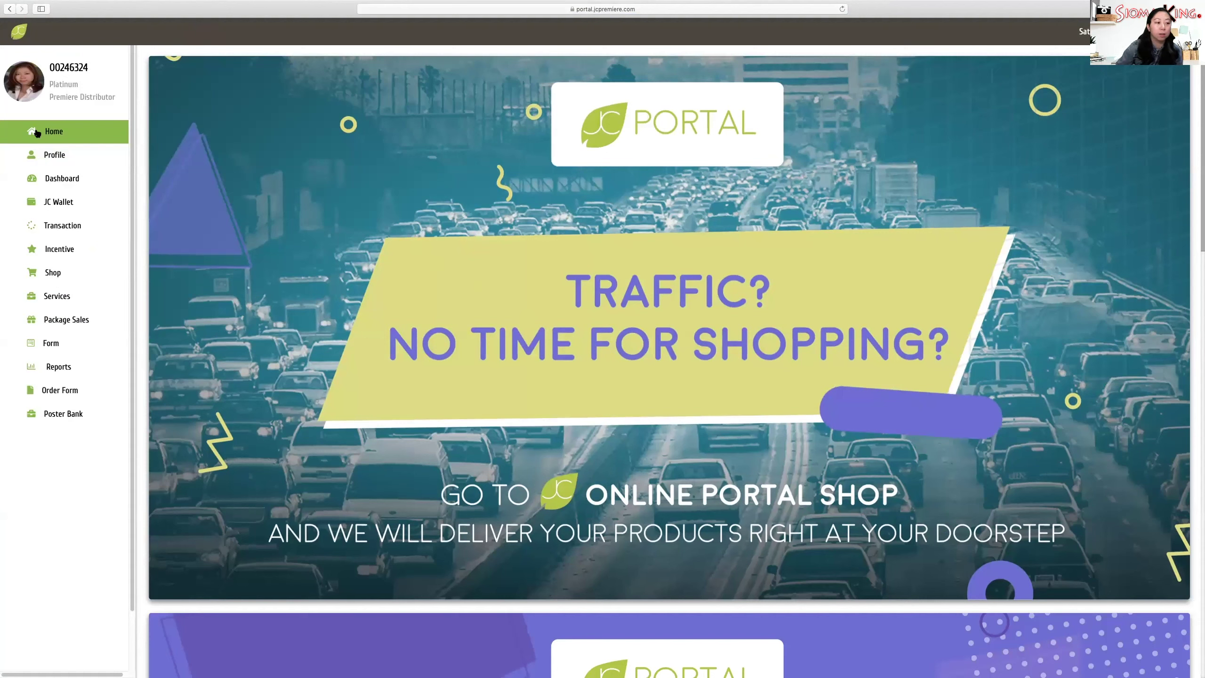
- View the distributor profile, then go to the Package Sales section
{"action": "left_click", "coordinate": [55, 156]}
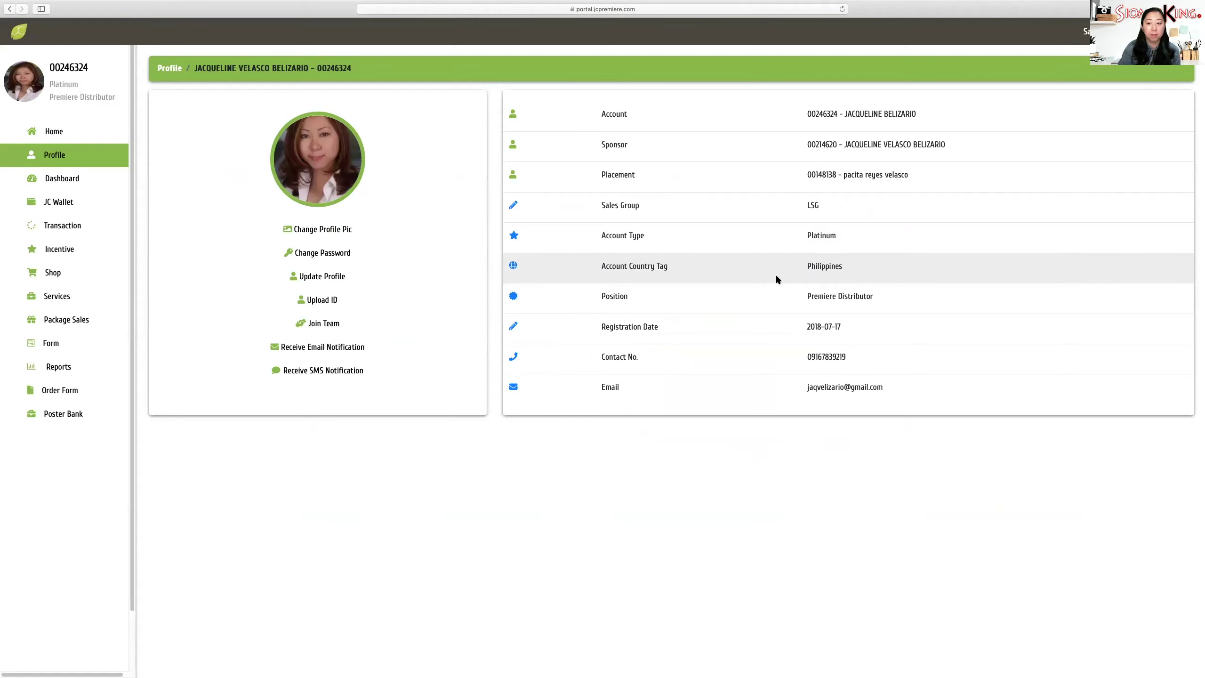
{"action": "left_click", "coordinate": [86, 322]}
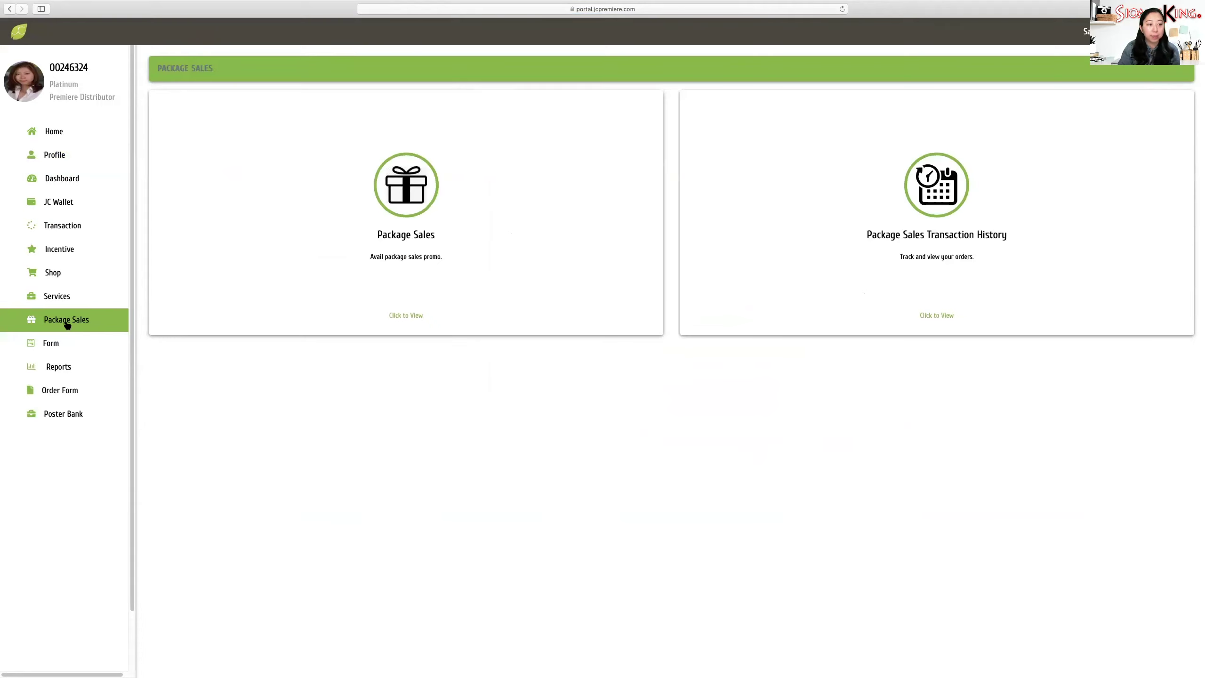
- Start a new order with the 1 toktok Platinum Account (Cash is King) package at PHP 16888.00
{"action": "left_click", "coordinate": [416, 193]}
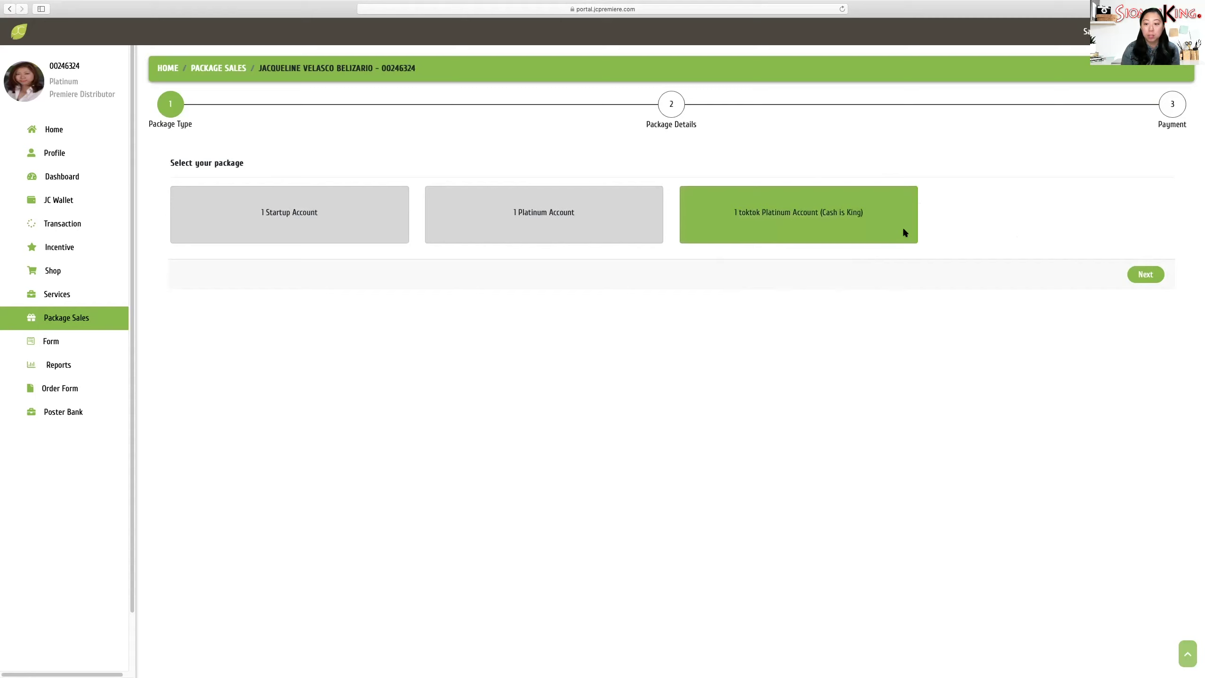
{"action": "left_click", "coordinate": [1150, 276]}
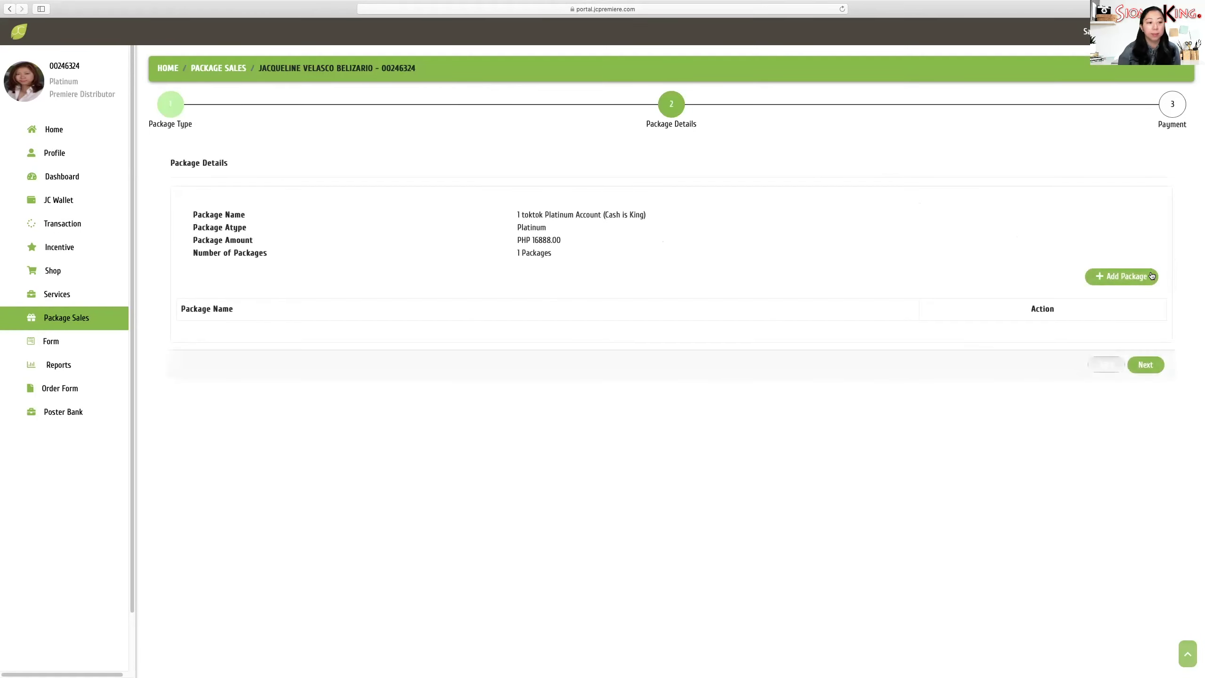
- Add PH TOKTOK ONLINE FRANCHISE PACKAGE (JC H&B) DEC. 29-JAN. 04, 2021 to the package list
{"action": "left_click", "coordinate": [1105, 278]}
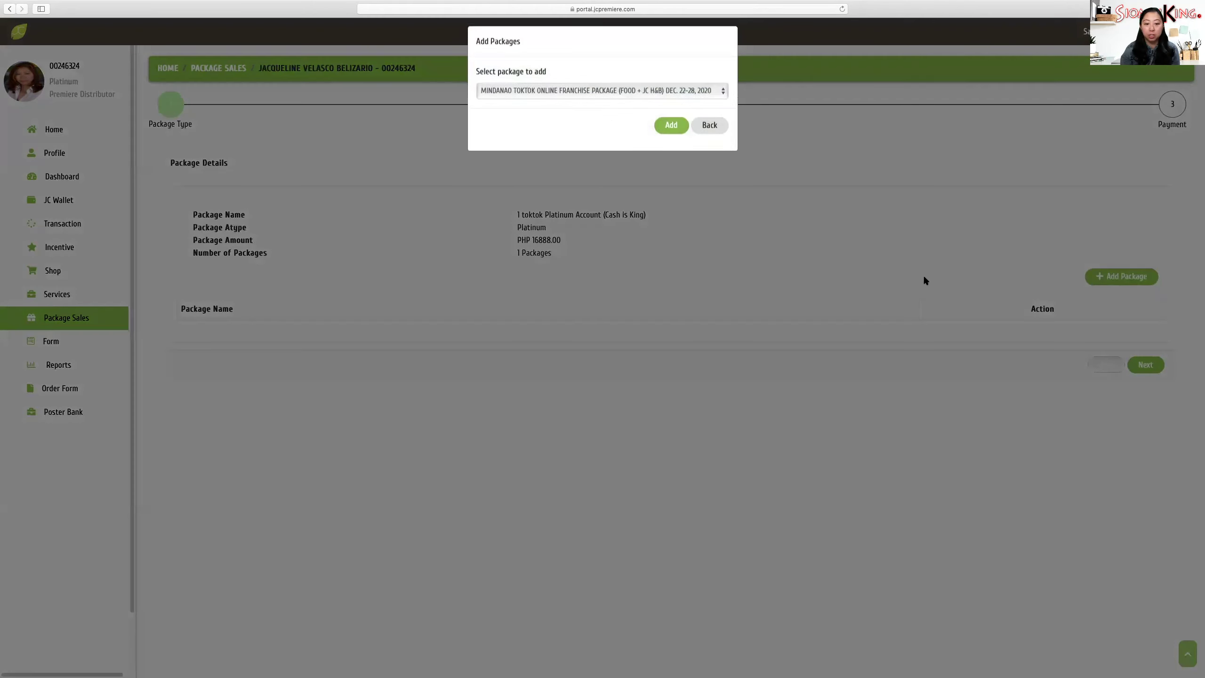
{"action": "left_click", "coordinate": [722, 100]}
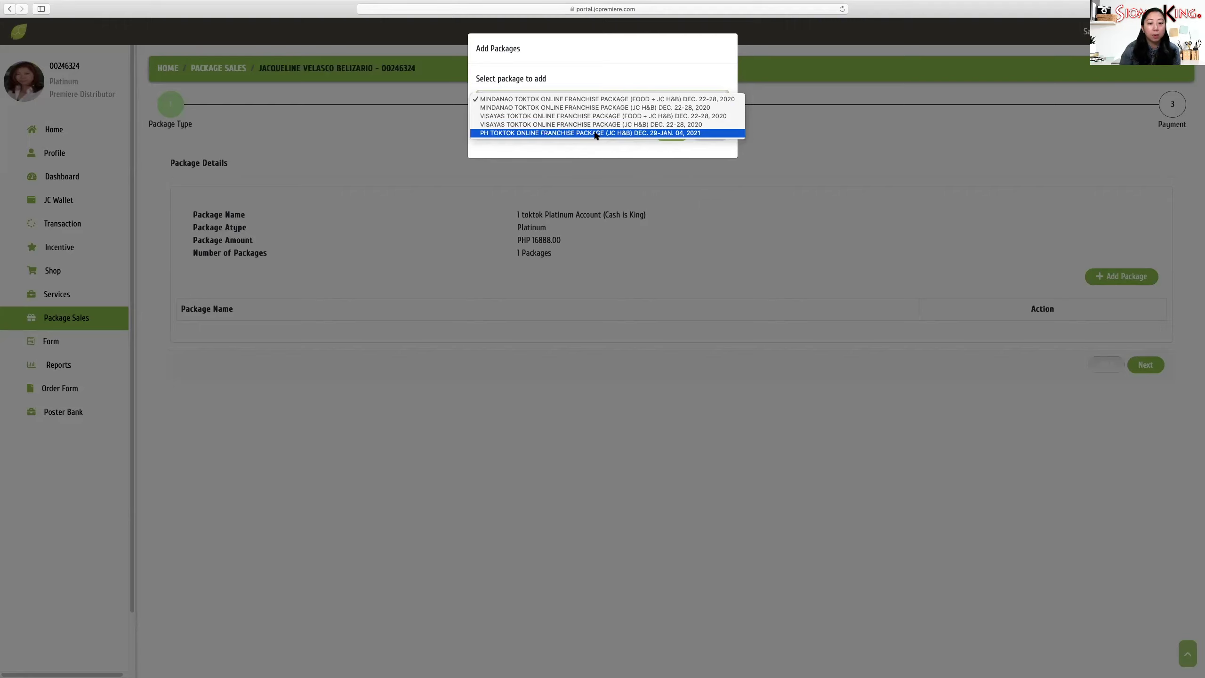
{"action": "left_click", "coordinate": [630, 133]}
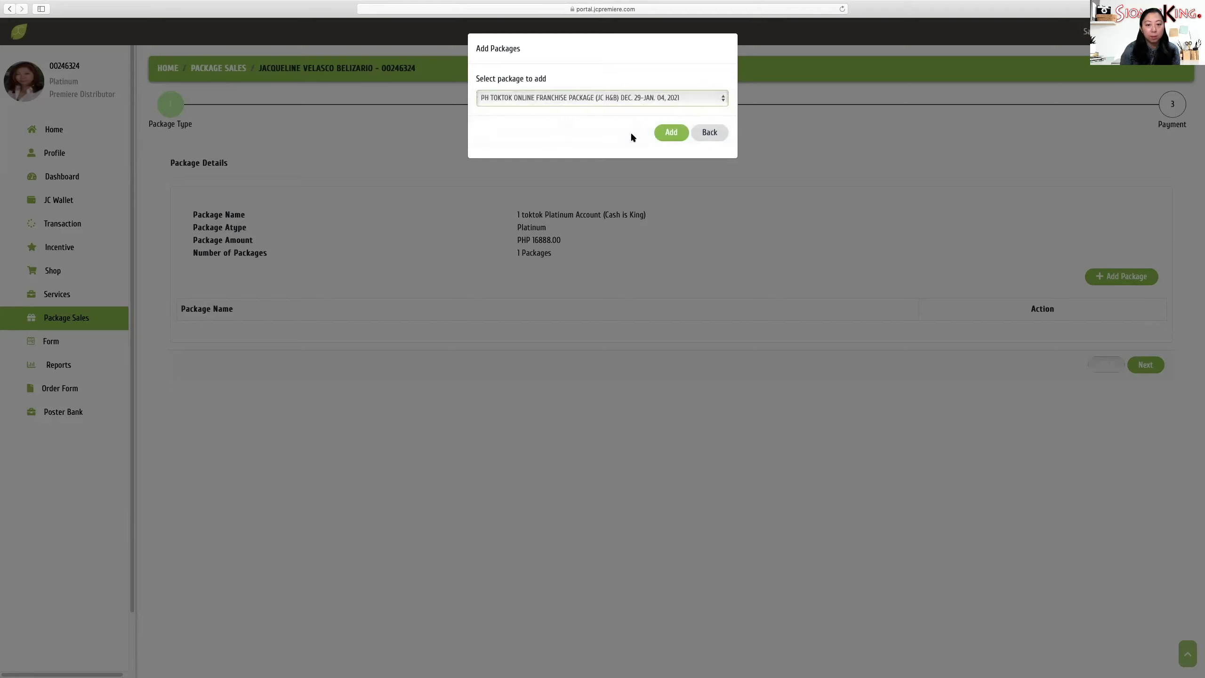
{"action": "left_click", "coordinate": [714, 99]}
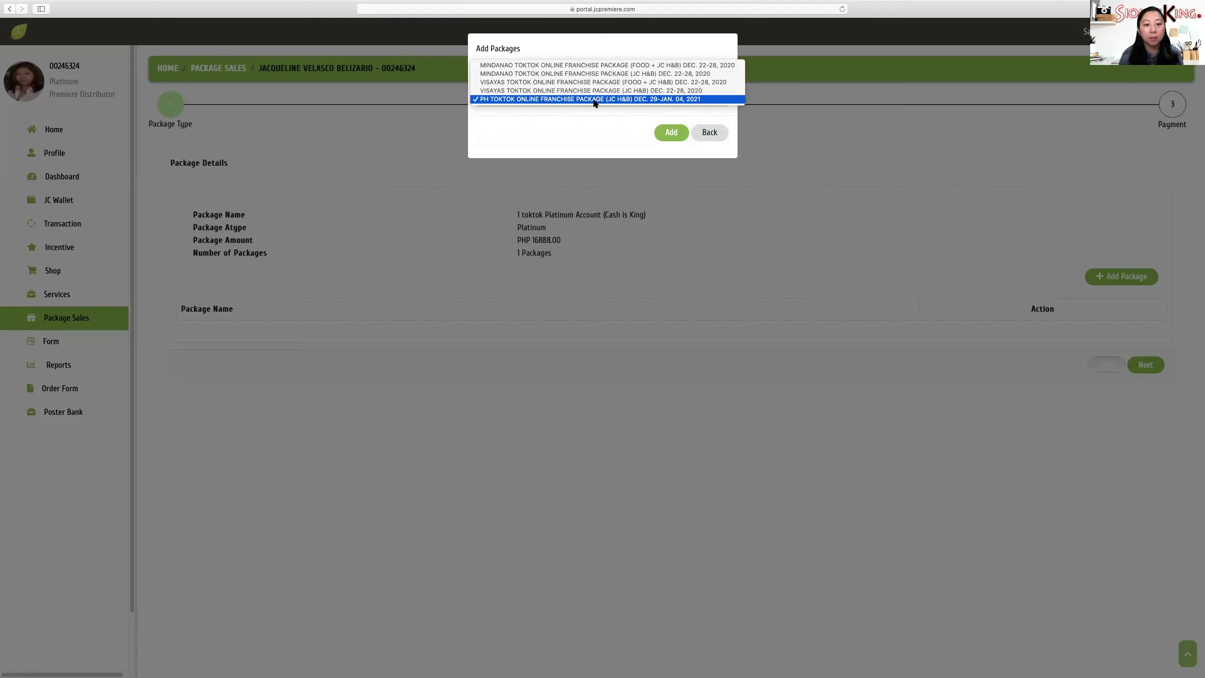
{"action": "left_click", "coordinate": [636, 100]}
{"action": "left_click", "coordinate": [671, 133]}
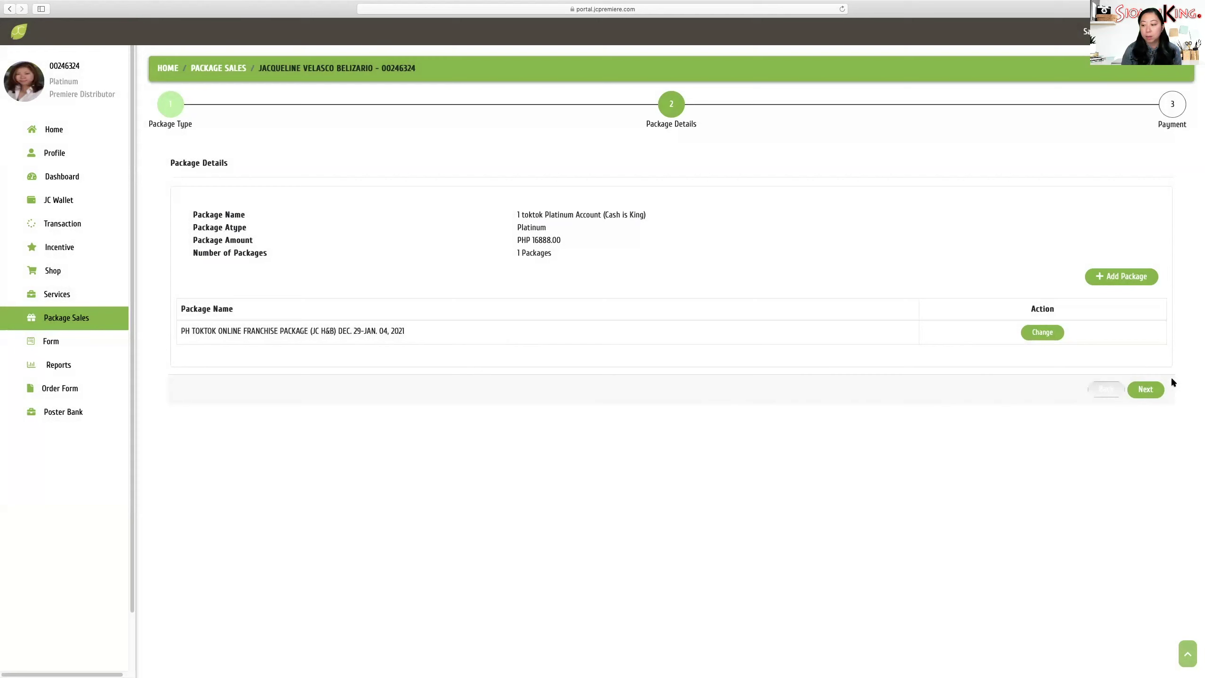
- Continue to Payment and choose Greenhills Head Quarters as the pick-up location
{"action": "left_click", "coordinate": [1158, 391]}
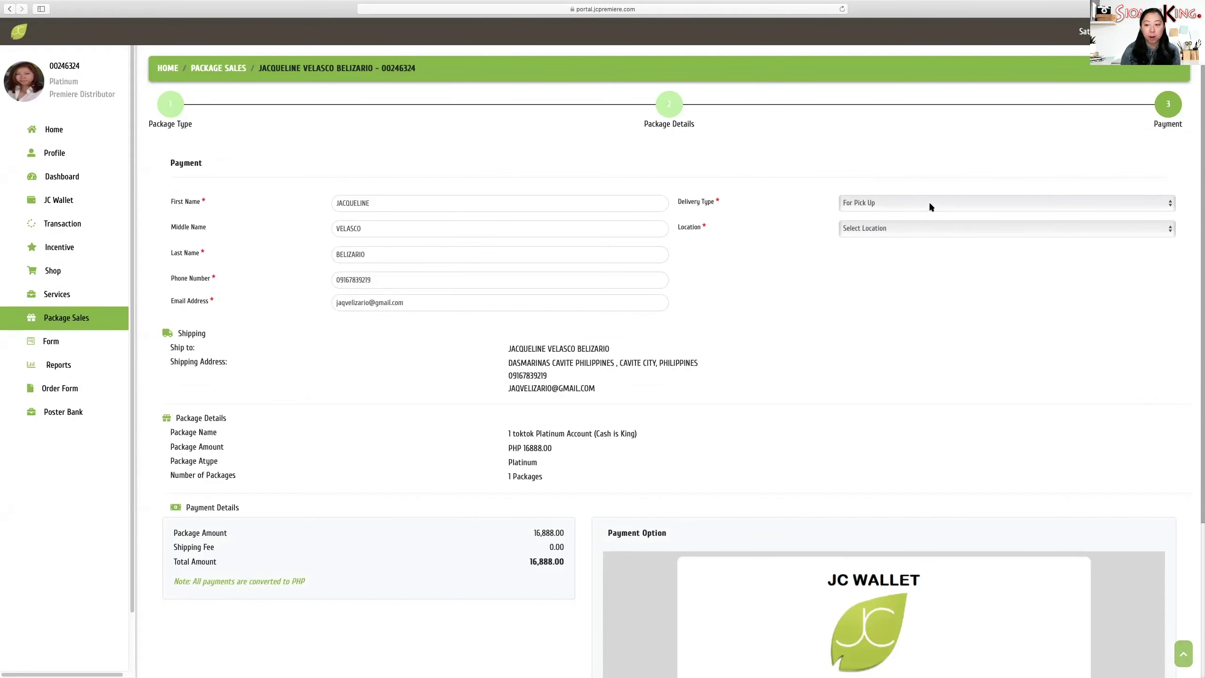
{"action": "left_click", "coordinate": [917, 230]}
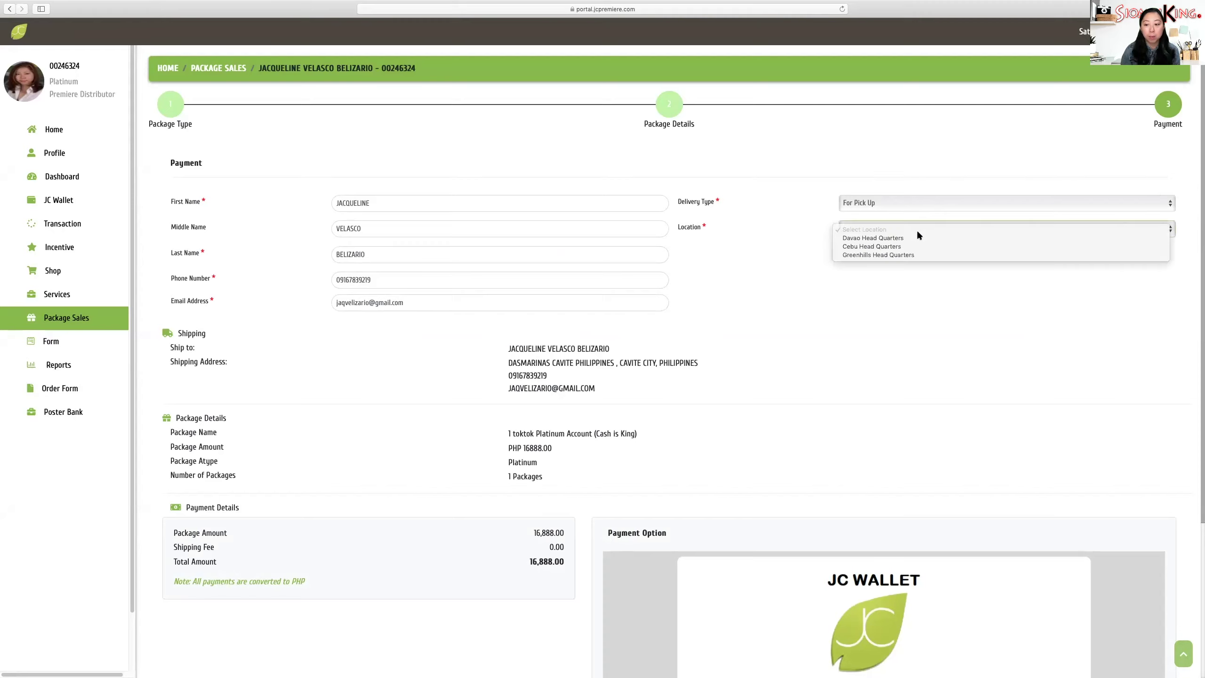
{"action": "left_click", "coordinate": [922, 256]}
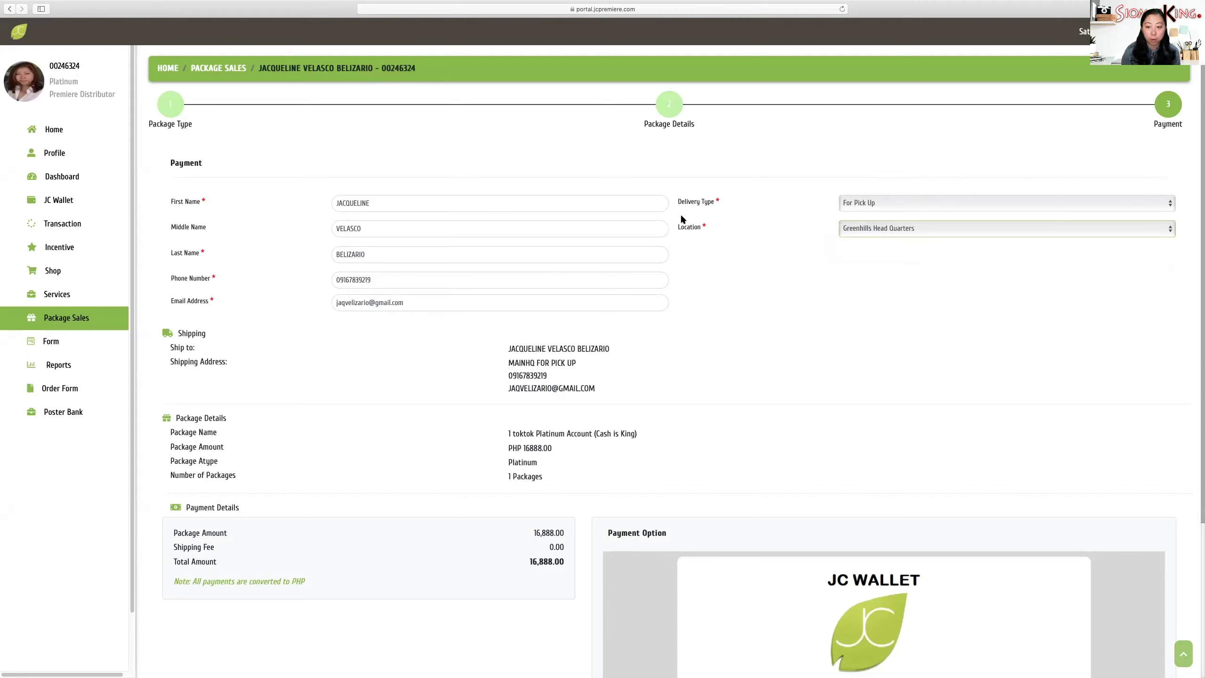
{"action": "scroll", "coordinate": [772, 330], "scroll_direction": "down", "scroll_amount": 2}
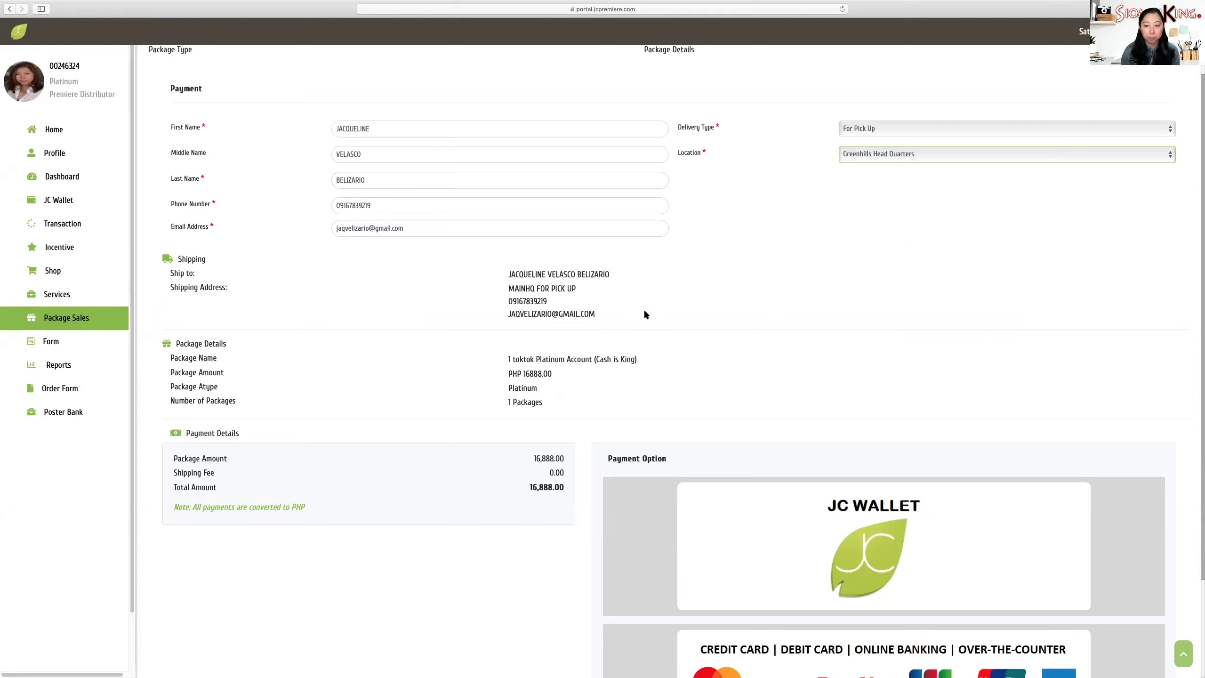
- Set the delivery type to For Delivery so the address fields appear
{"action": "left_click", "coordinate": [913, 129]}
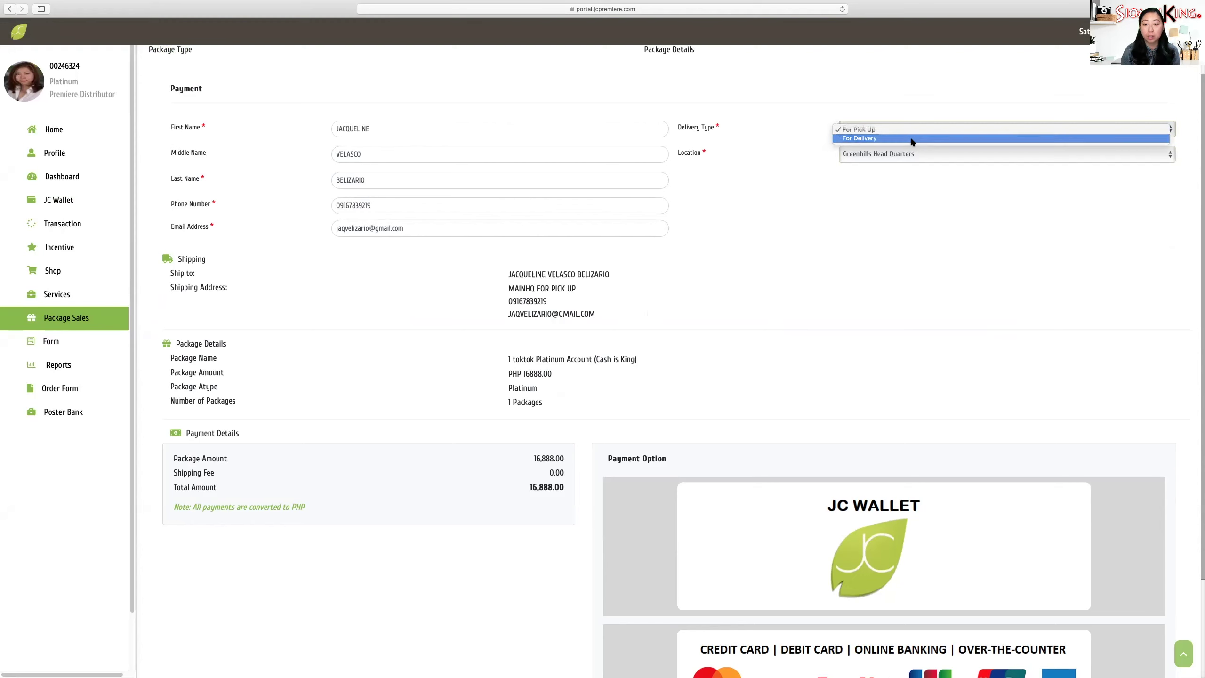
{"action": "left_click", "coordinate": [914, 139]}
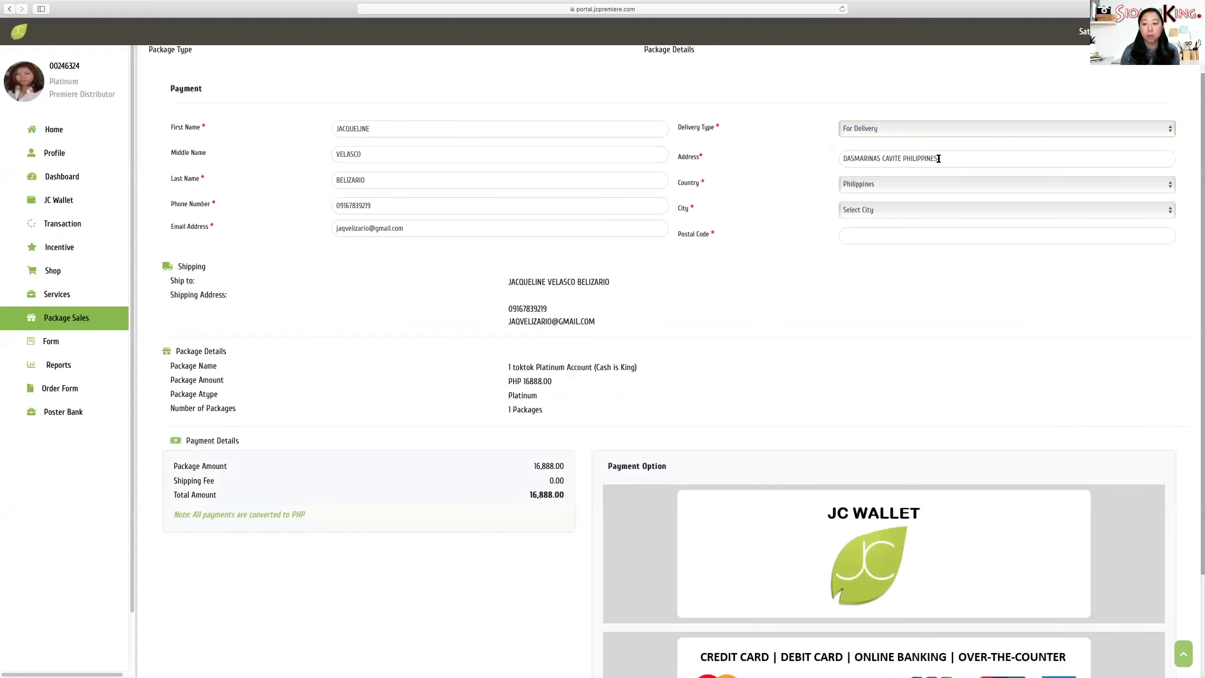
{"action": "left_click", "coordinate": [1162, 210]}
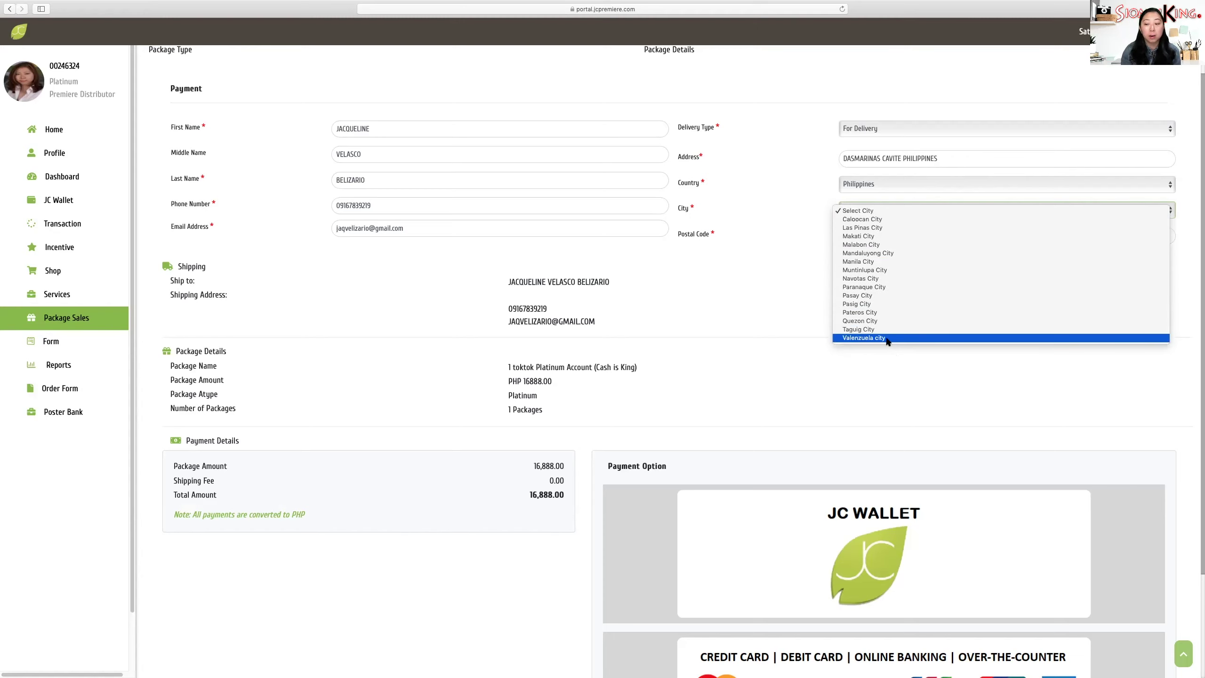
{"action": "left_click", "coordinate": [921, 126]}
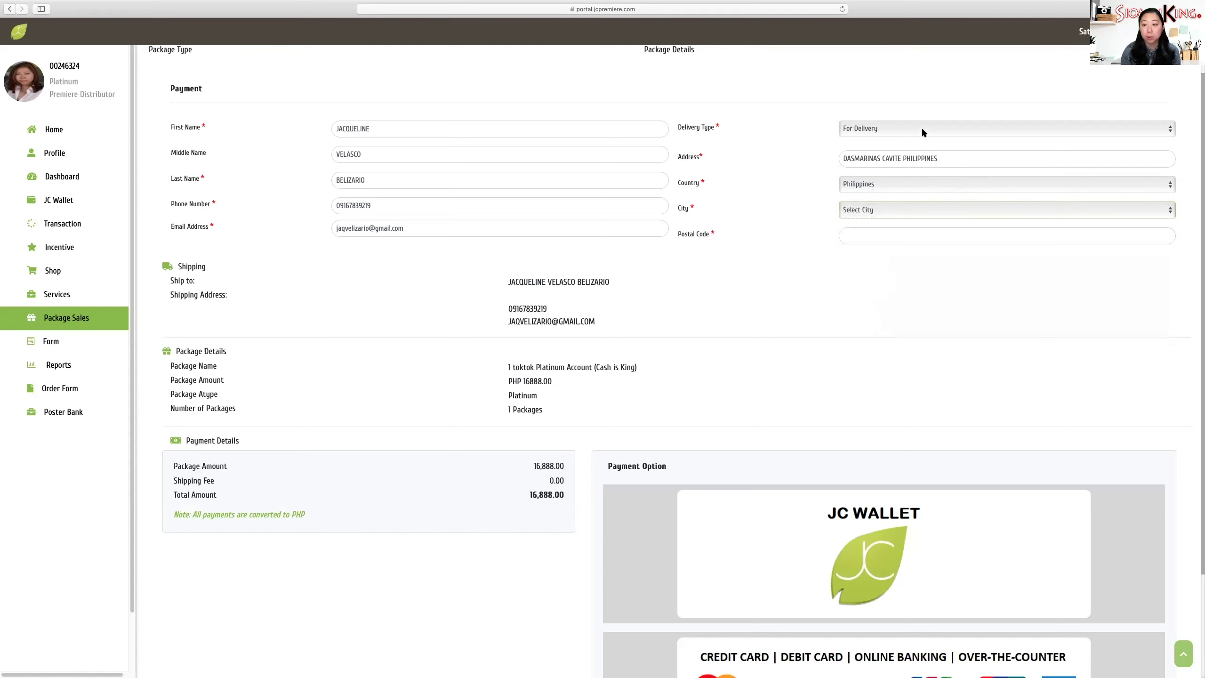
{"action": "left_click", "coordinate": [921, 126]}
{"action": "left_click", "coordinate": [921, 122]}
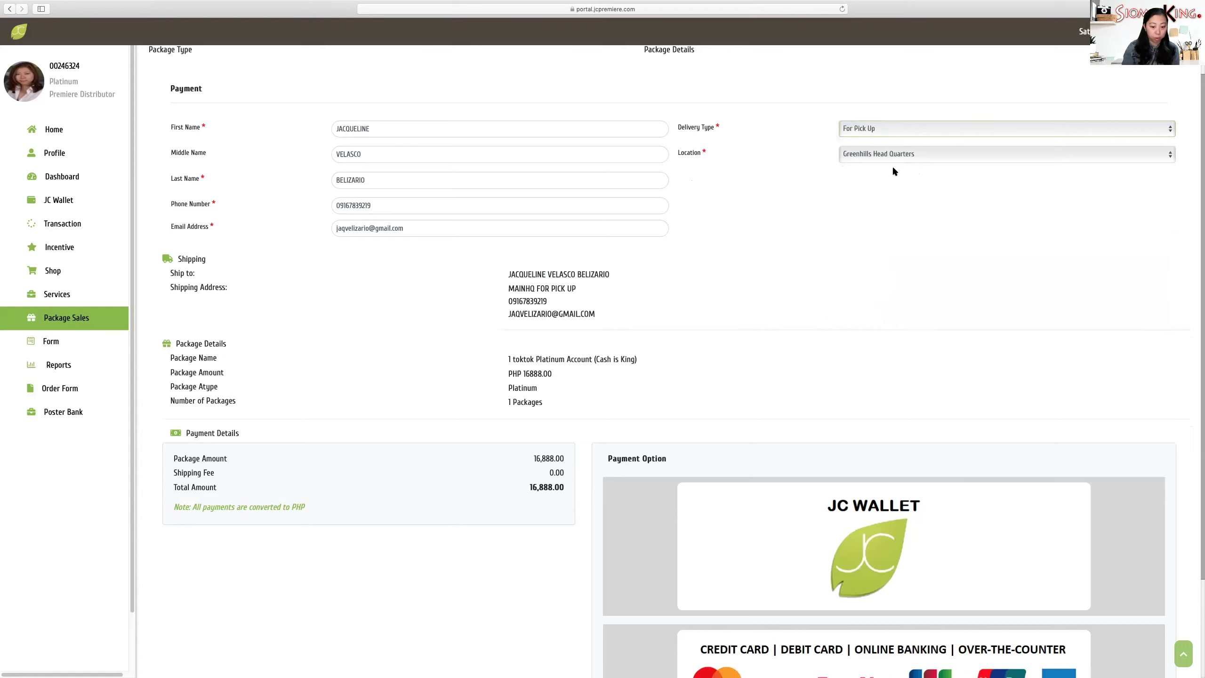
{"action": "left_click", "coordinate": [905, 126]}
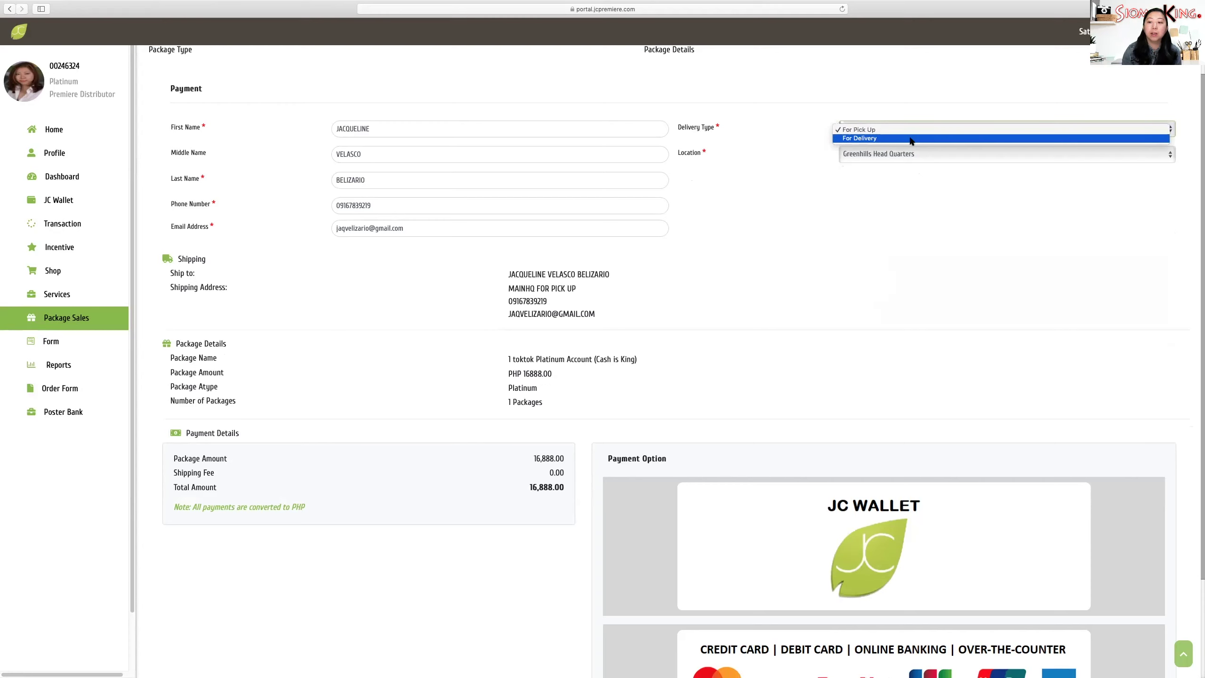
{"action": "left_click", "coordinate": [912, 139]}
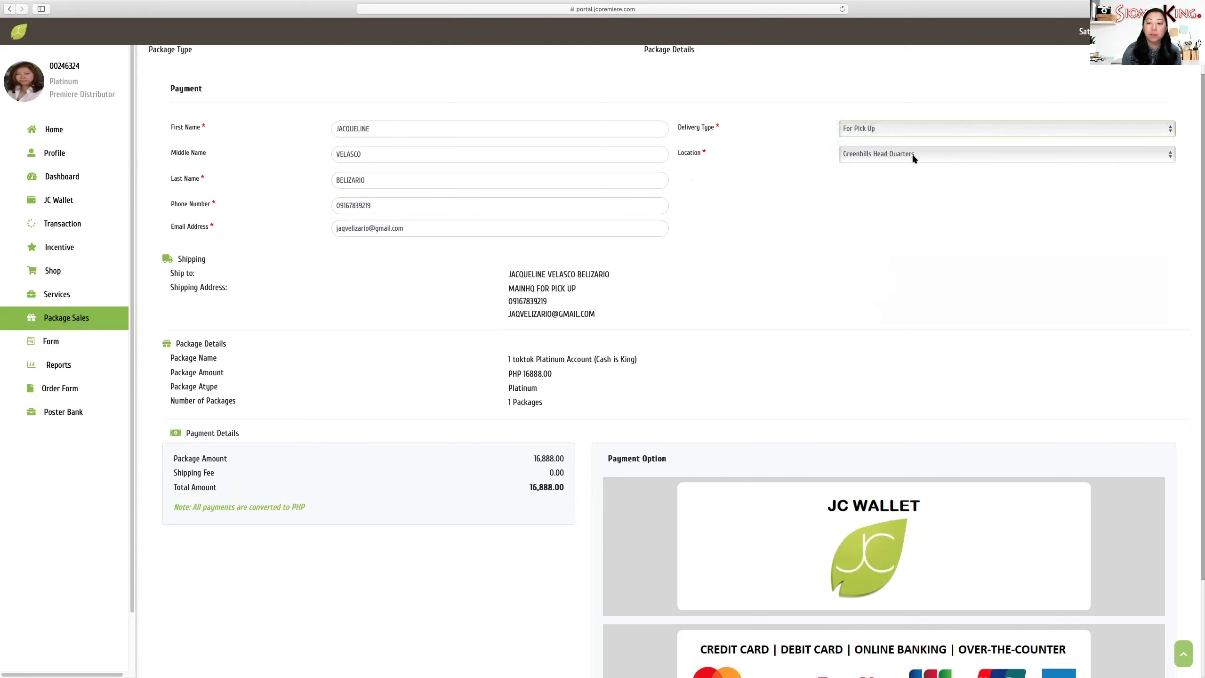
- Set the delivery city to Makati City after trying Navotas and Pasay, adding 335.00 shipping
{"action": "left_click", "coordinate": [902, 209]}
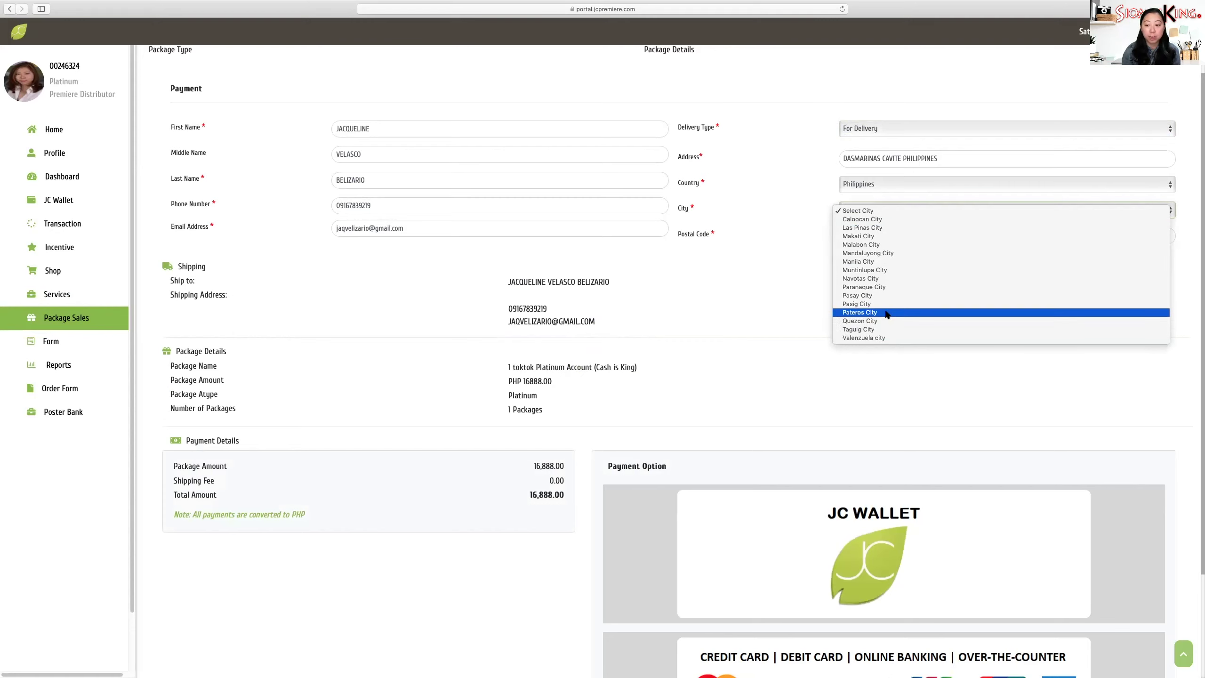
{"action": "left_click", "coordinate": [902, 277]}
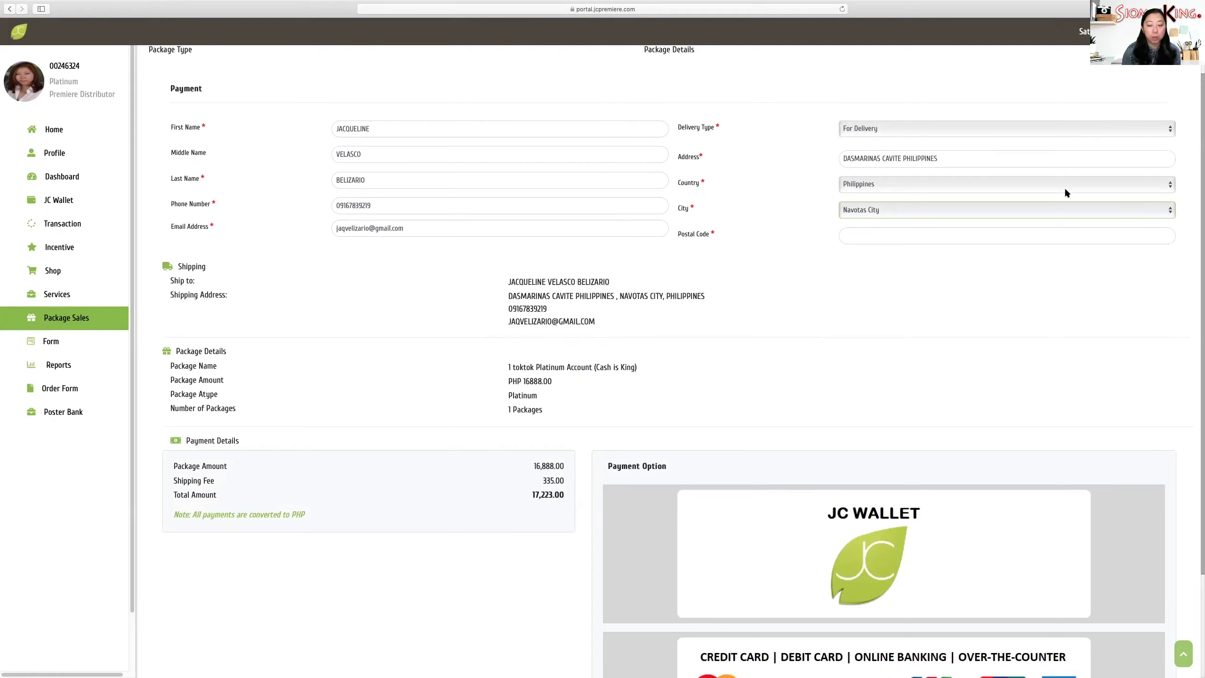
{"action": "left_click", "coordinate": [891, 210]}
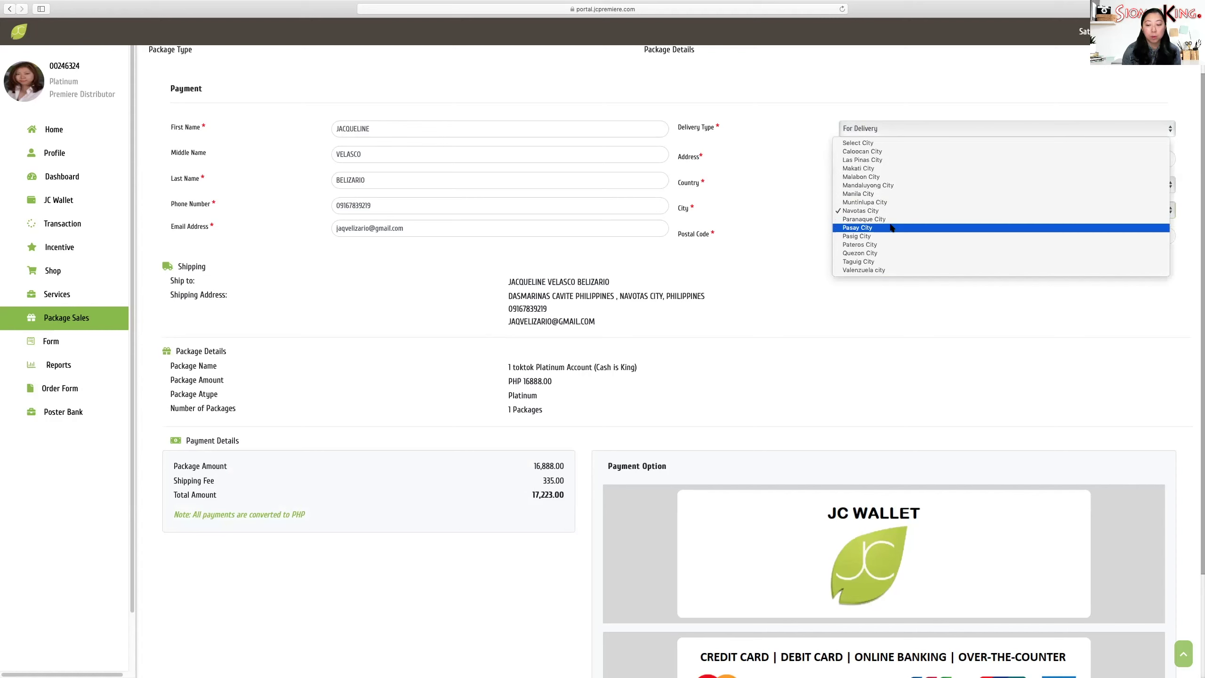
{"action": "left_click", "coordinate": [891, 229]}
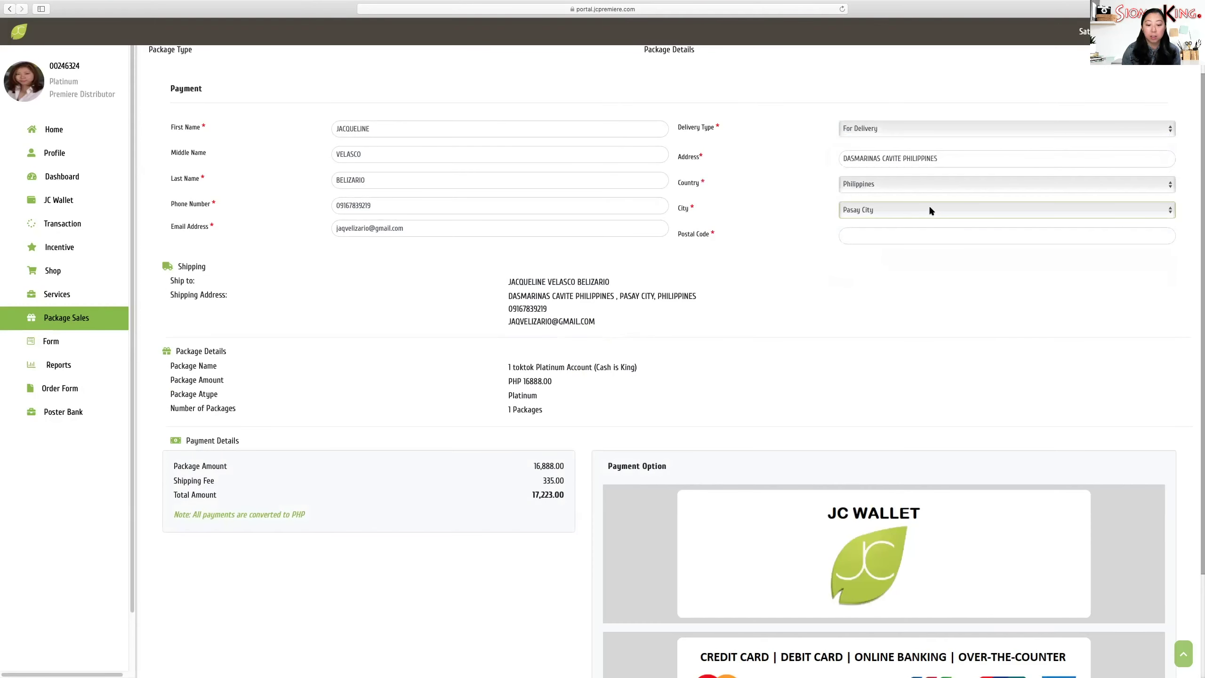
{"action": "left_click", "coordinate": [929, 211]}
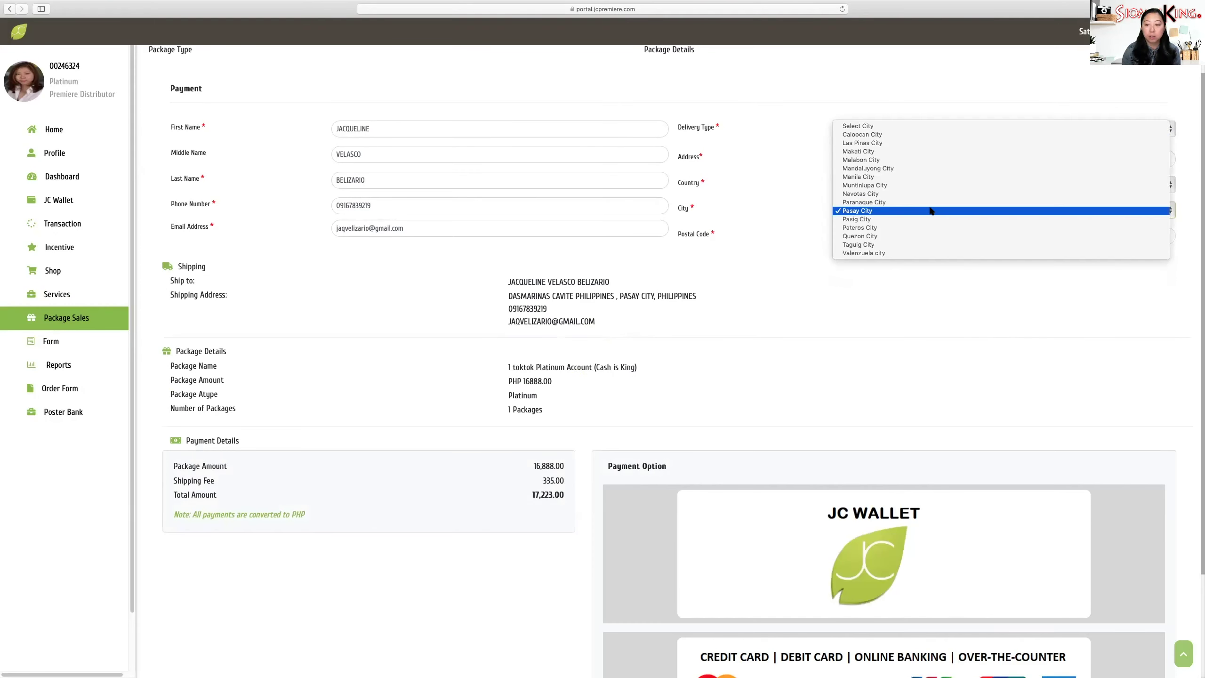
{"action": "left_click", "coordinate": [918, 152]}
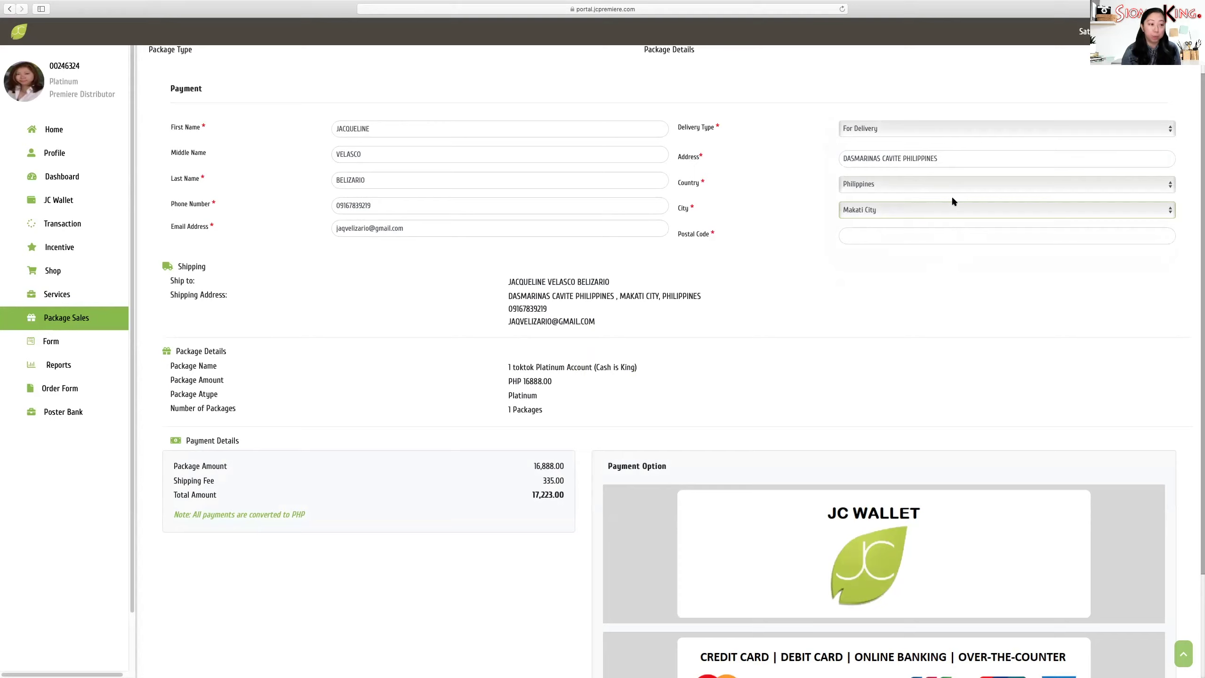
- Change the delivery type back to For Pick Up, bringing shipping to 0.00 and total to 16,888.00
{"action": "left_click", "coordinate": [901, 133]}
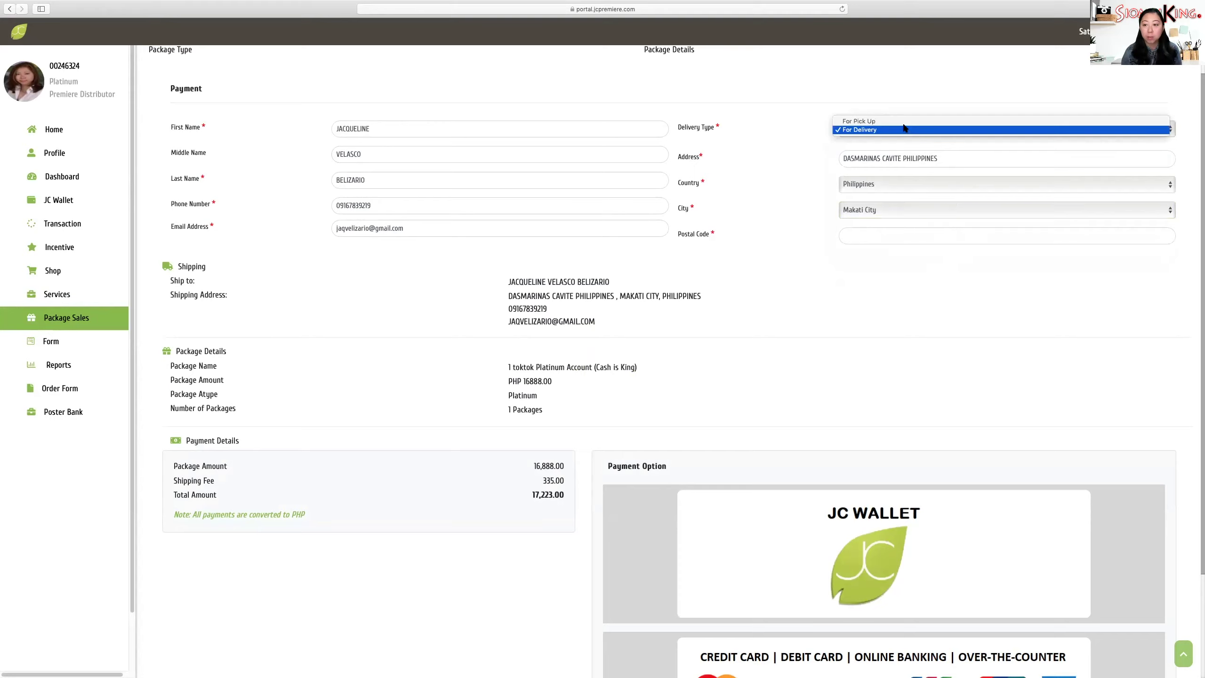
{"action": "left_click", "coordinate": [905, 121]}
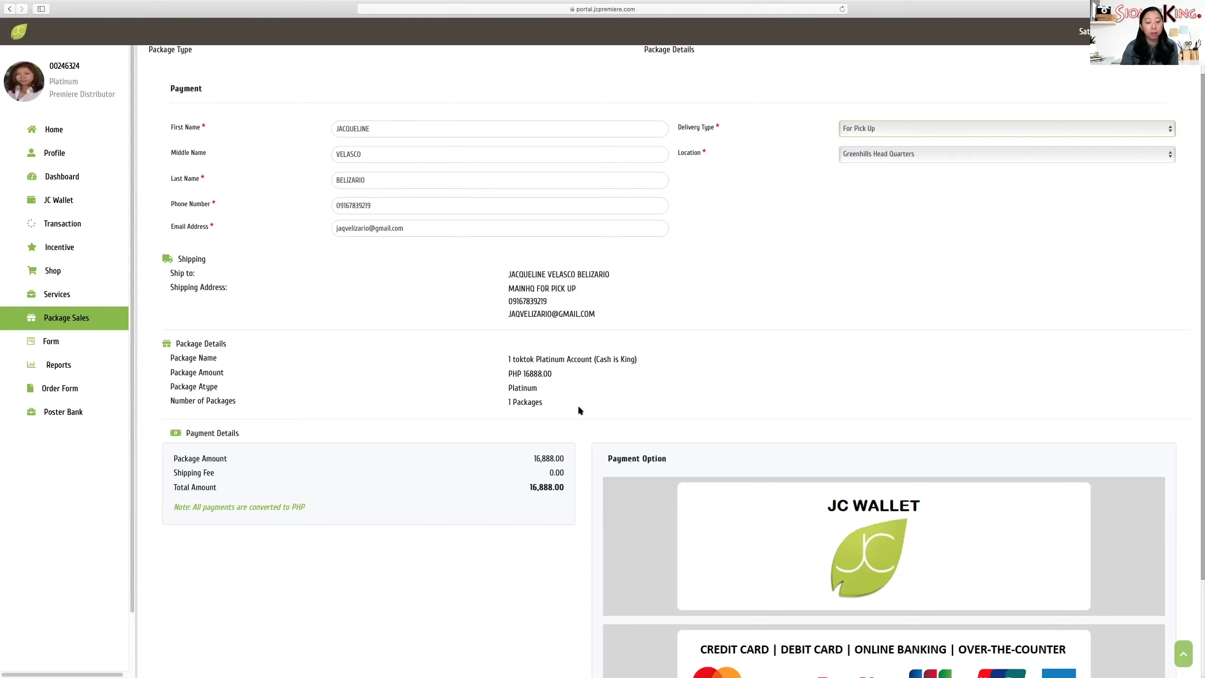
{"action": "scroll", "coordinate": [743, 404], "scroll_direction": "down", "scroll_amount": 3}
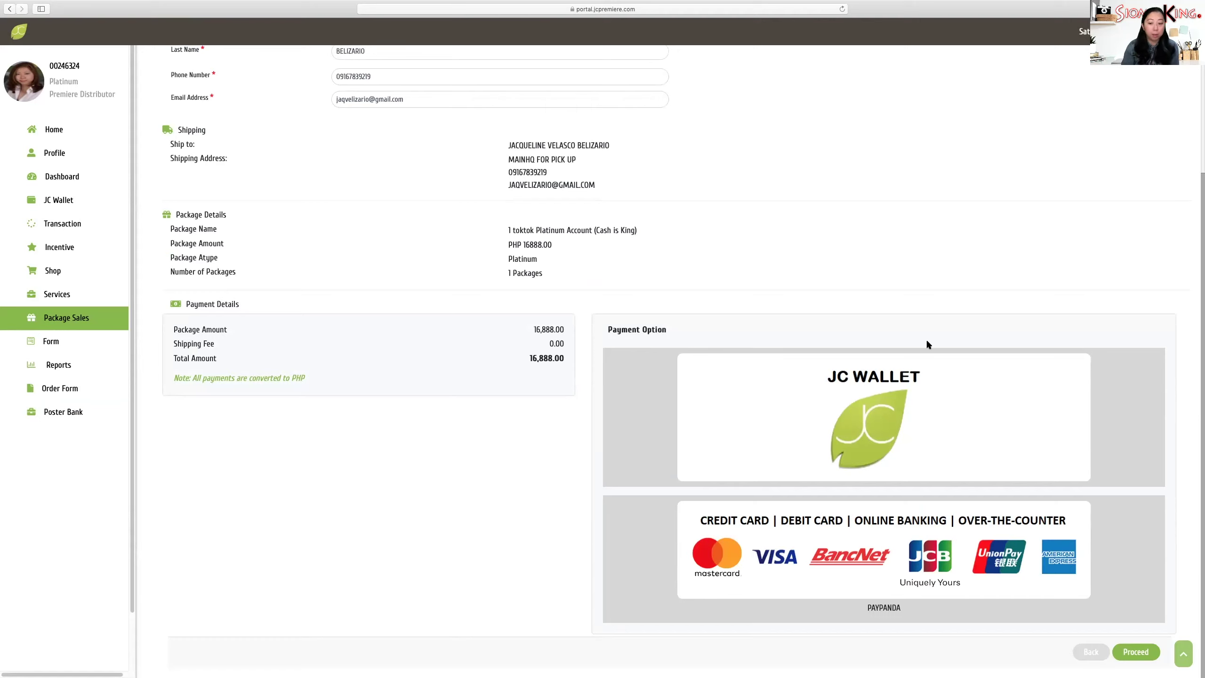
- Select PayPanda instead of JC Wallet and confirm the PHP 16,888.00 transaction
{"action": "left_click", "coordinate": [795, 391]}
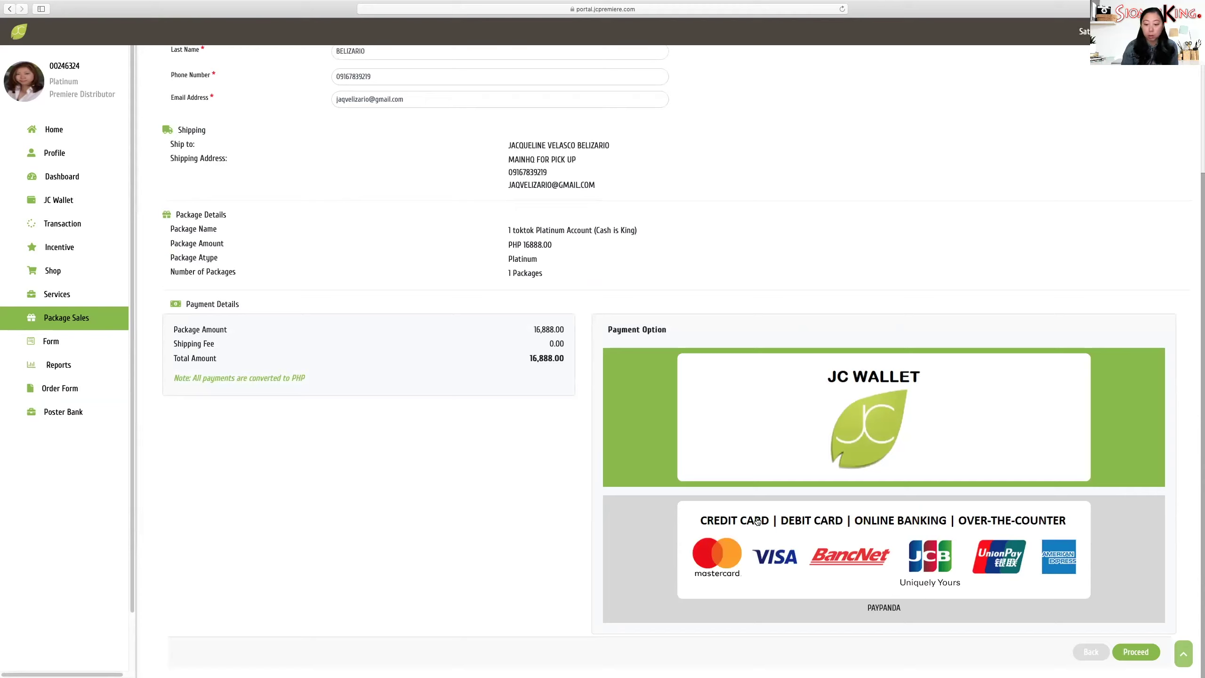
{"action": "left_click", "coordinate": [754, 523]}
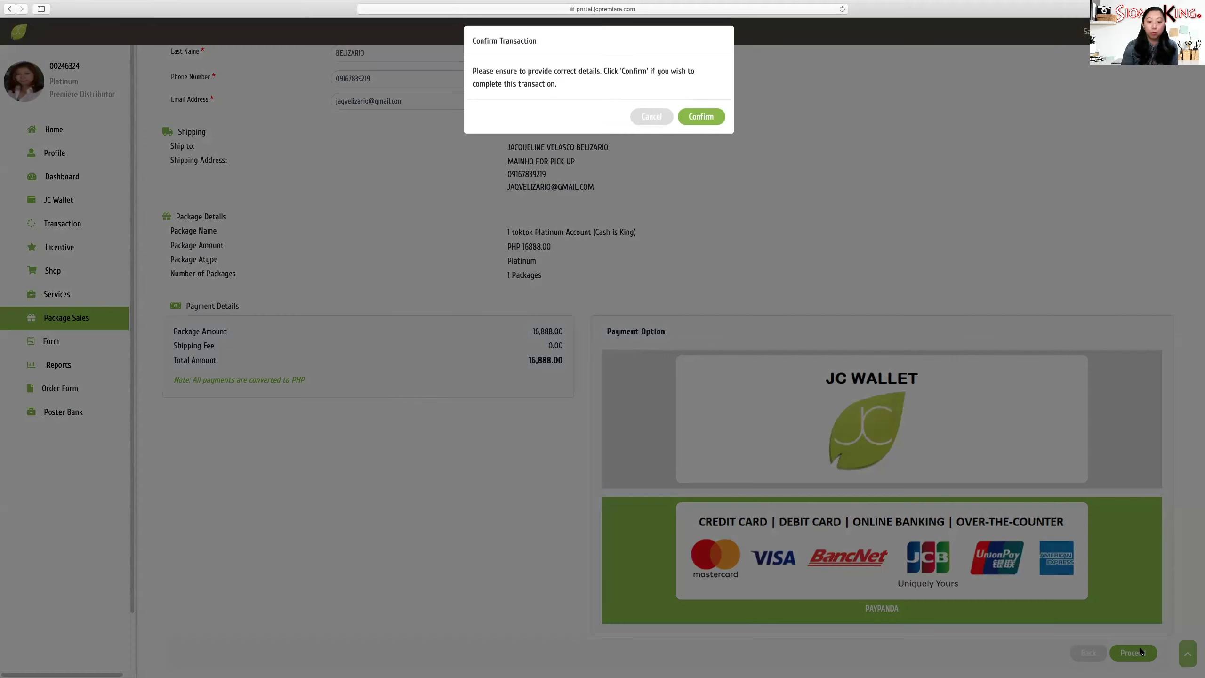
{"action": "left_click", "coordinate": [697, 126]}
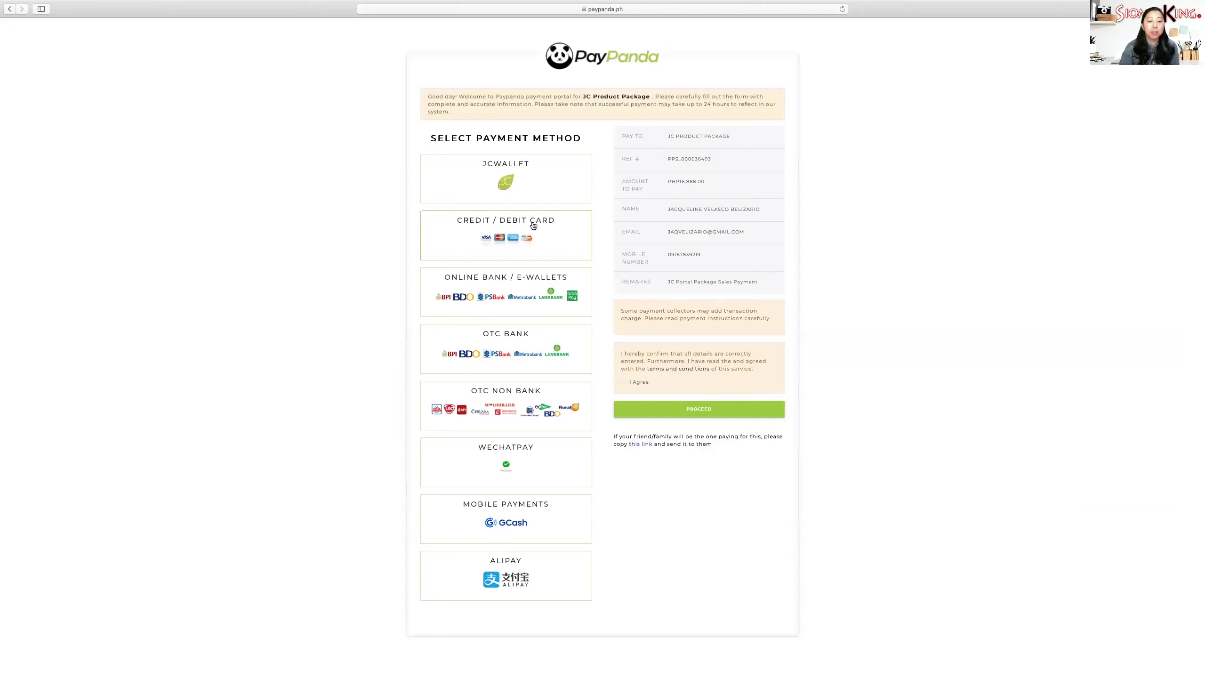
- Accept the payment terms while trying Credit/Debit Card and Online Bank (BDO) methods
{"action": "left_click", "coordinate": [547, 228]}
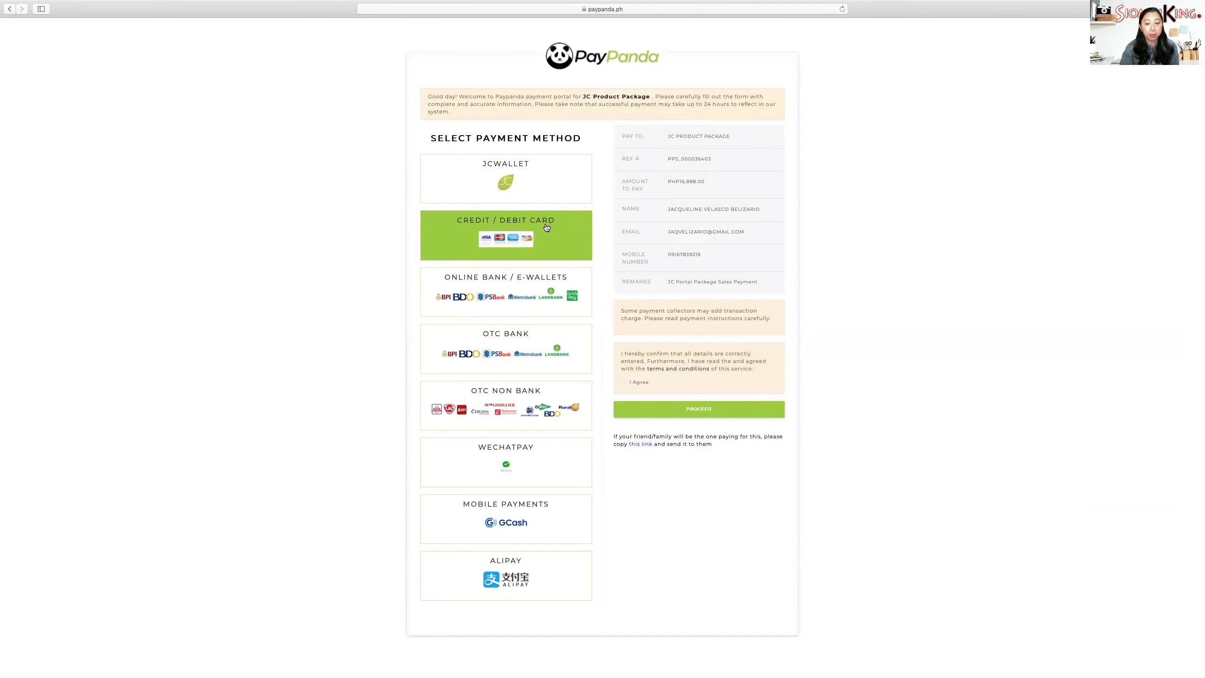
{"action": "left_click", "coordinate": [624, 382]}
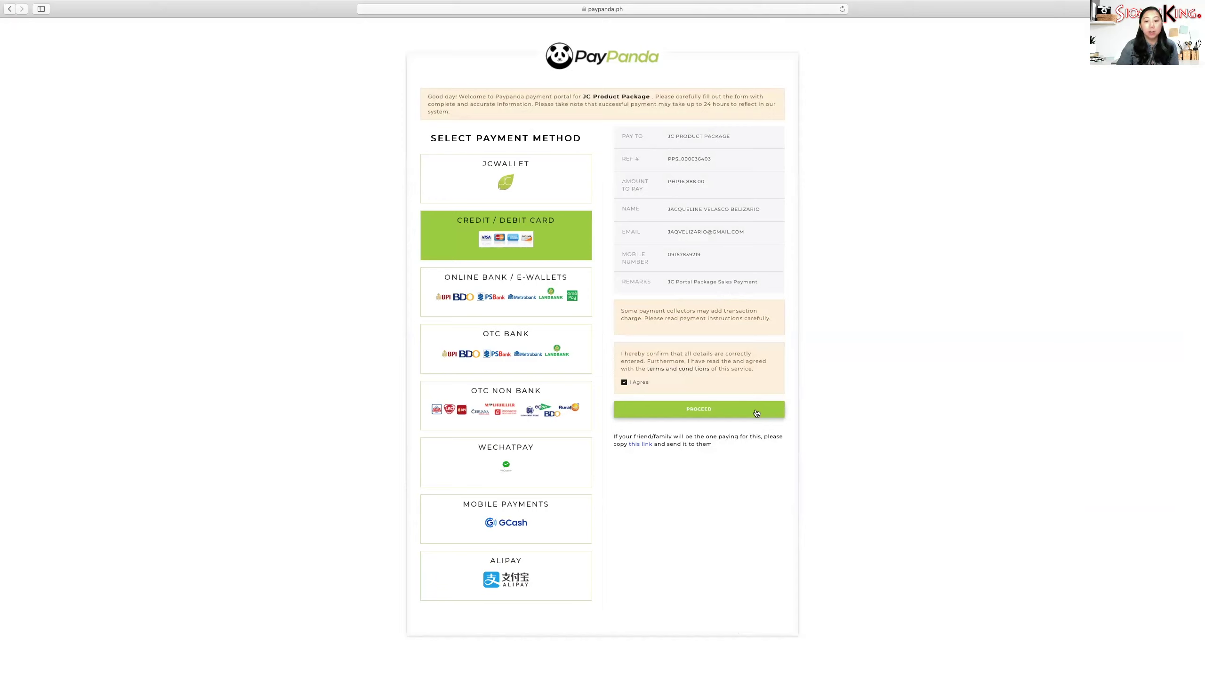
{"action": "left_click", "coordinate": [533, 302]}
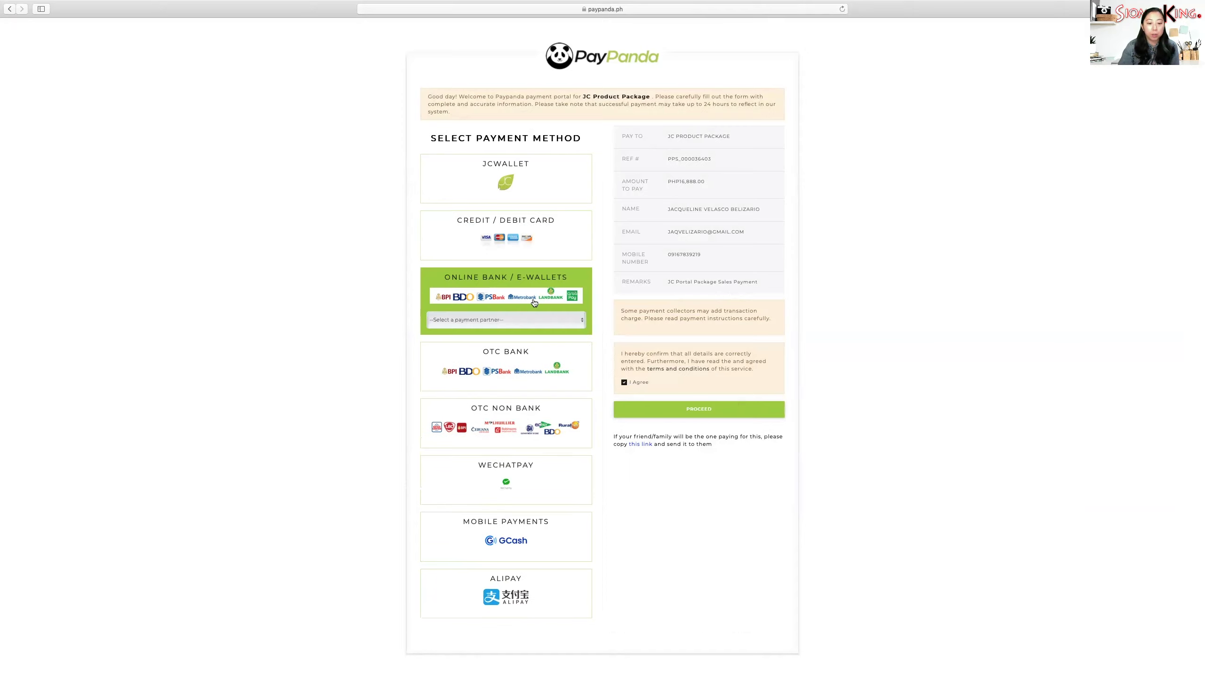
{"action": "left_click", "coordinate": [582, 320]}
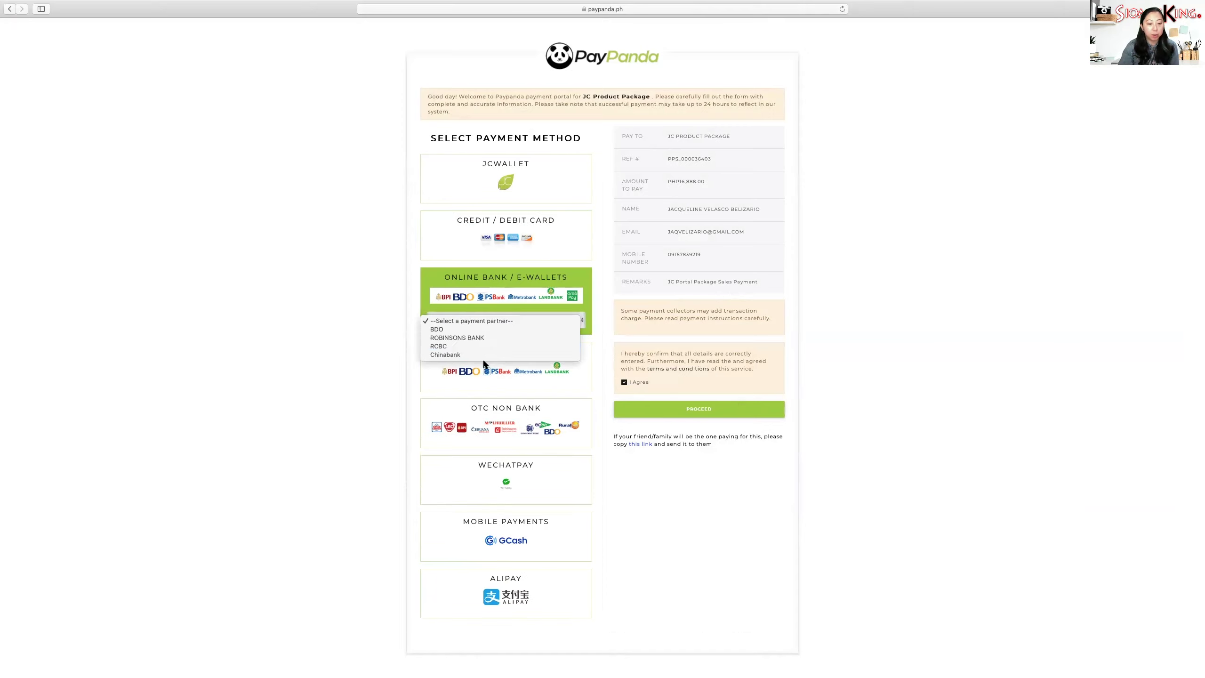
{"action": "left_click", "coordinate": [436, 329]}
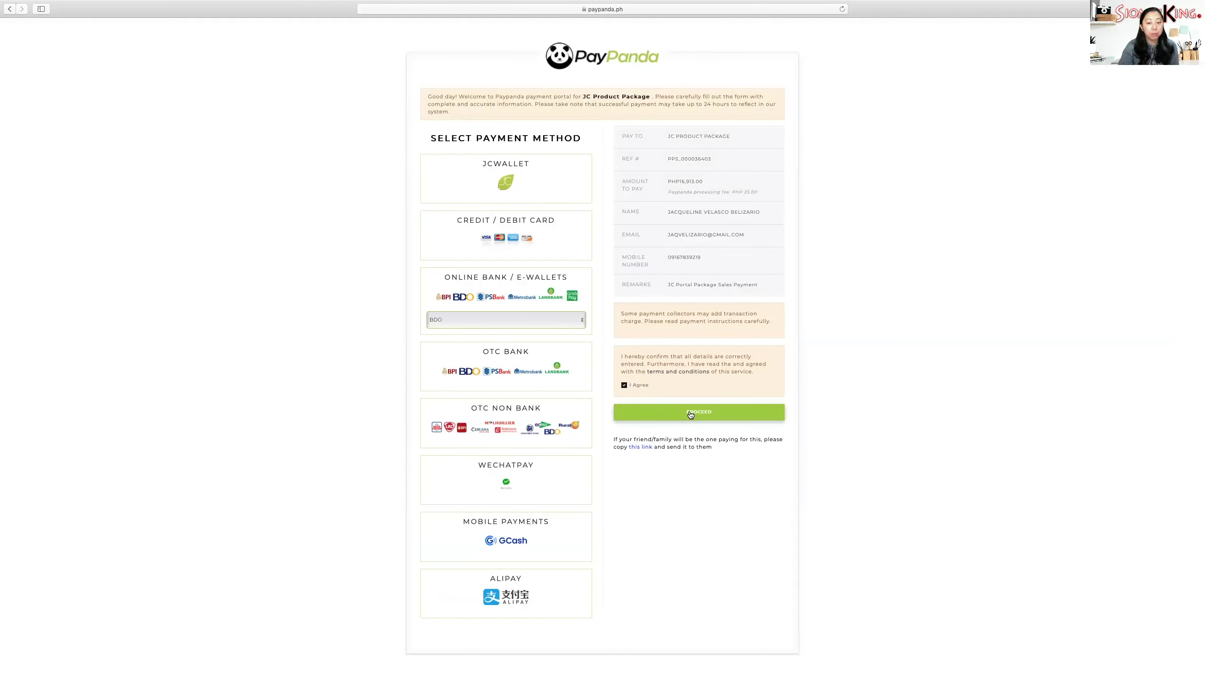
- Choose GCash under Mobile Payments, raising the amount due to PHP 17,242.86
{"action": "left_click", "coordinate": [502, 363]}
{"action": "left_click", "coordinate": [580, 377]}
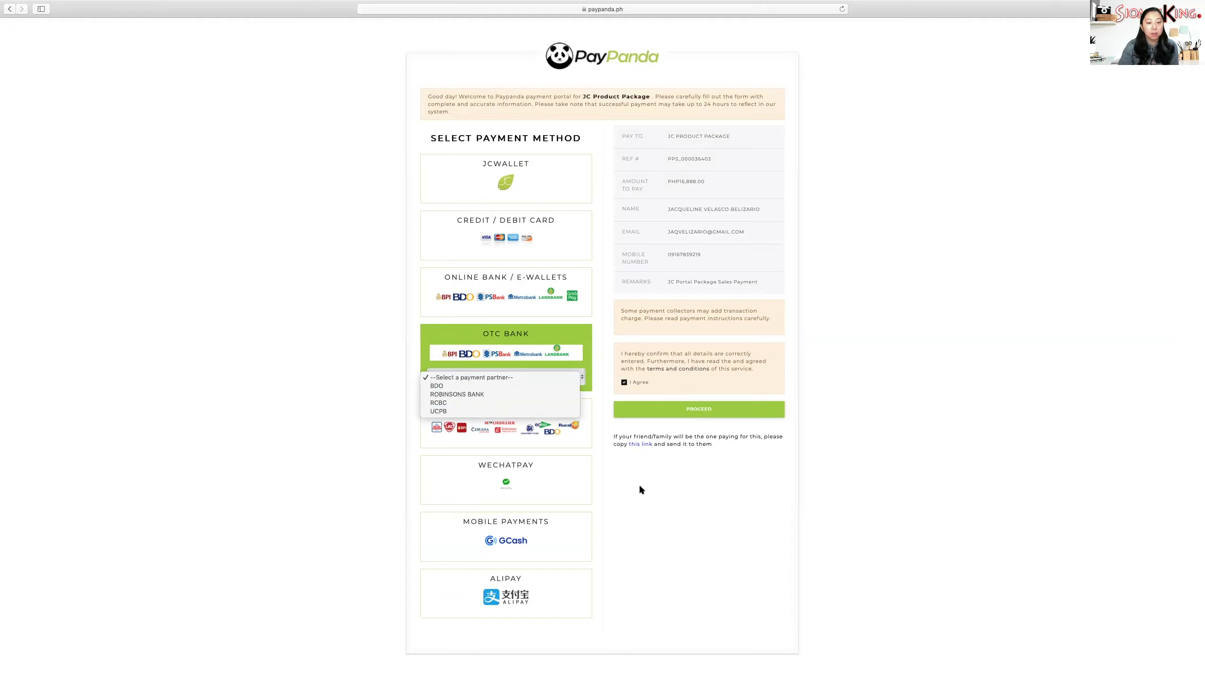
{"action": "left_click", "coordinate": [611, 474]}
{"action": "left_click", "coordinate": [570, 420]}
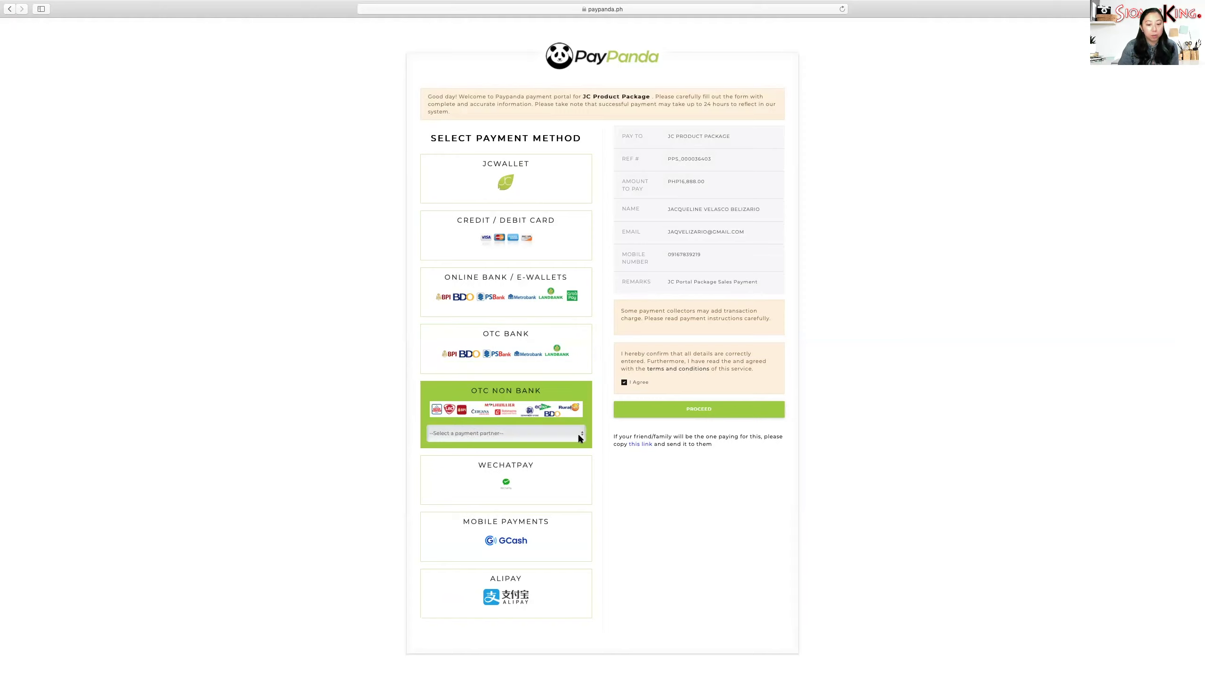
{"action": "left_click", "coordinate": [578, 434]}
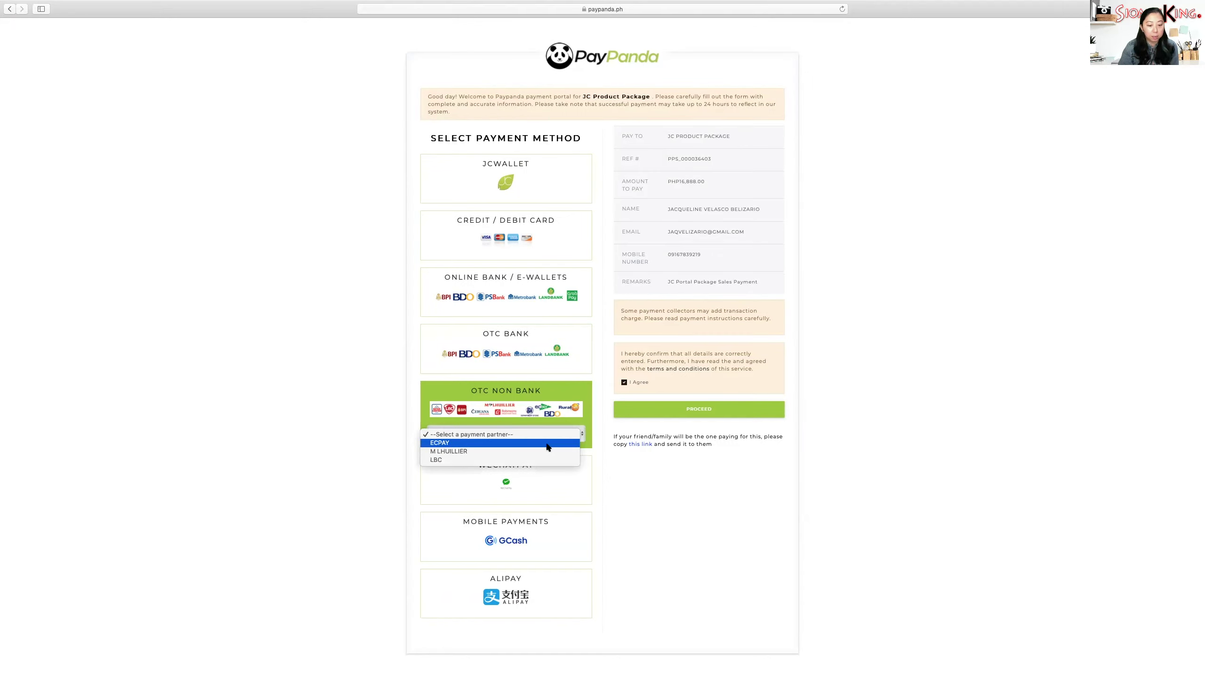
{"action": "left_click", "coordinate": [601, 496]}
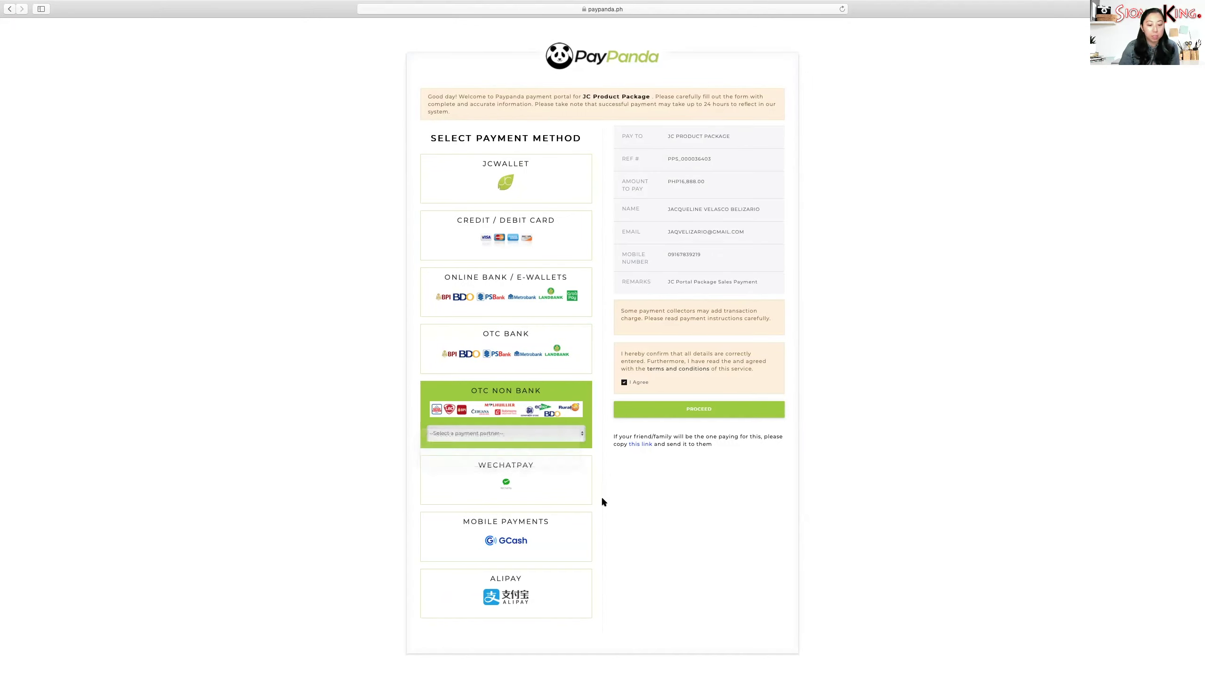
{"action": "left_click", "coordinate": [560, 529]}
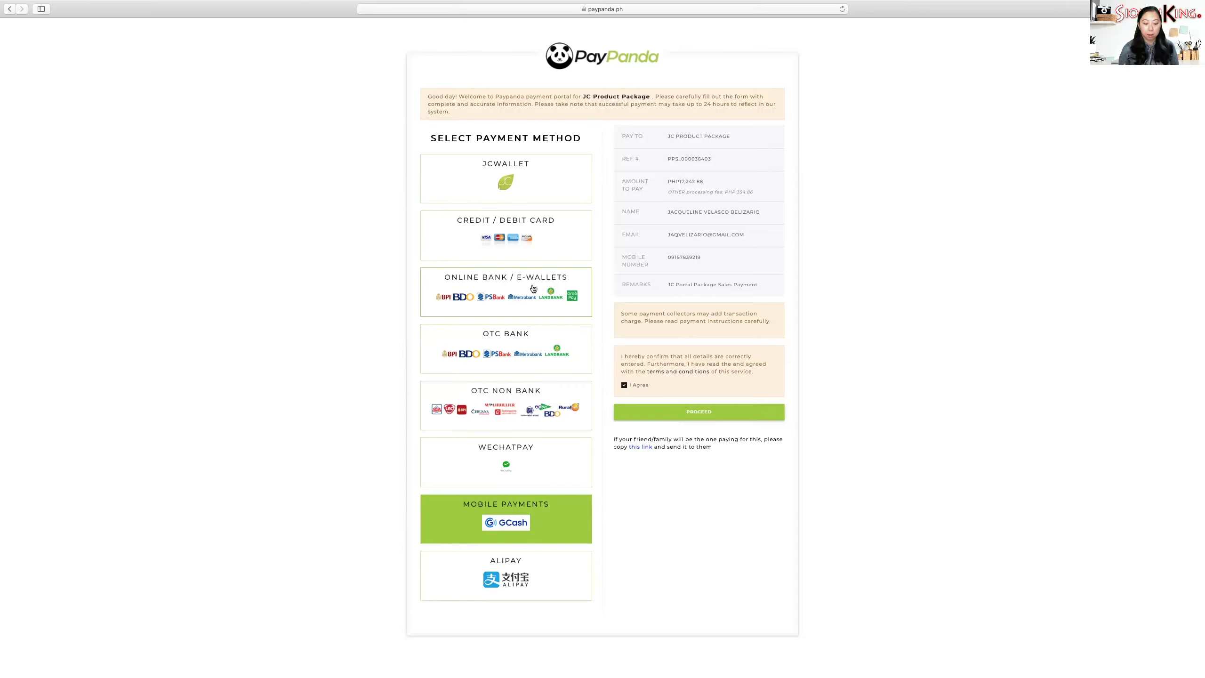
- Switch the PHP16,888.00 payment to Credit / Debit Card and bring up the Send email dialog for the payment link
{"action": "left_click", "coordinate": [560, 233]}
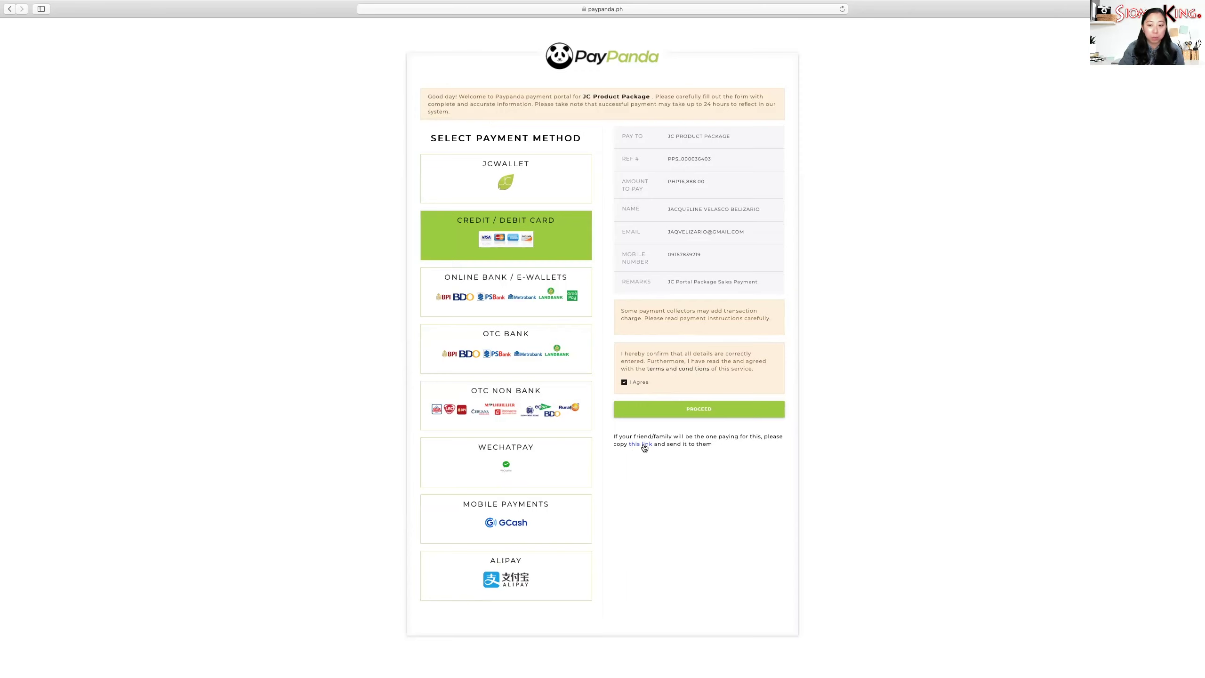
{"action": "left_click", "coordinate": [642, 445]}
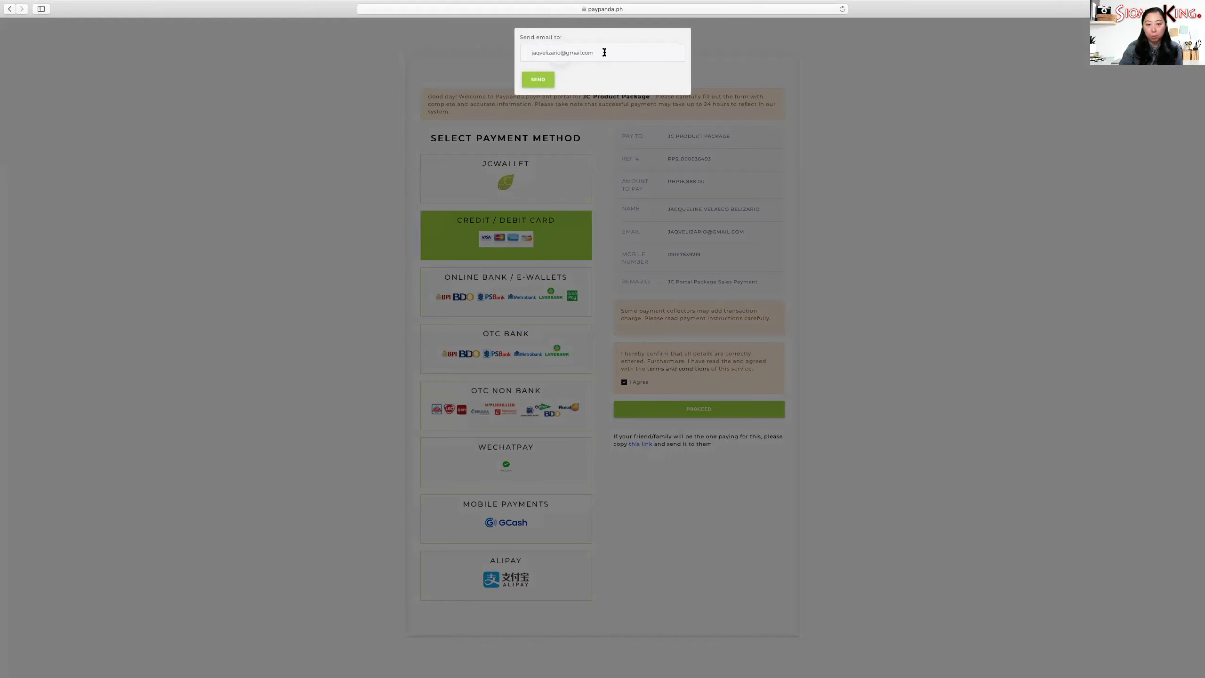
- Replace the prefilled 'Send email to' address with the account holder's Gmail address, then close the email form
{"action": "left_click_drag", "start_coordinate": [605, 52], "coordinate": [485, 45]}
{"action": "key", "text": "BackSpace"}
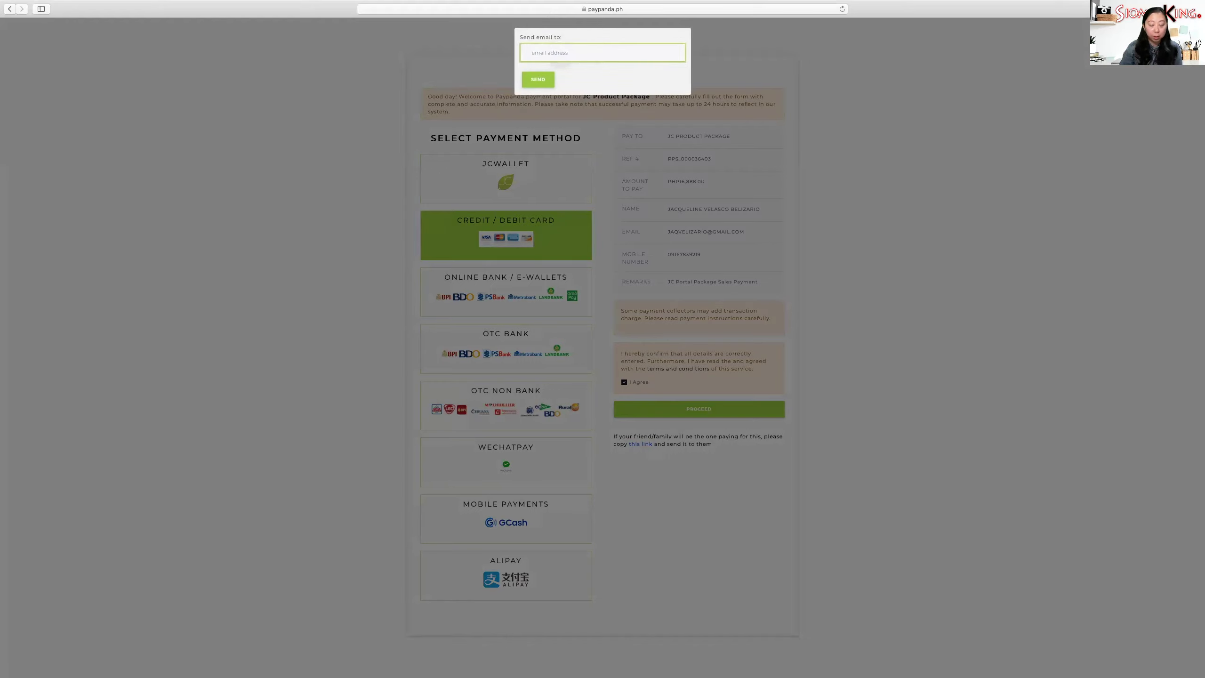
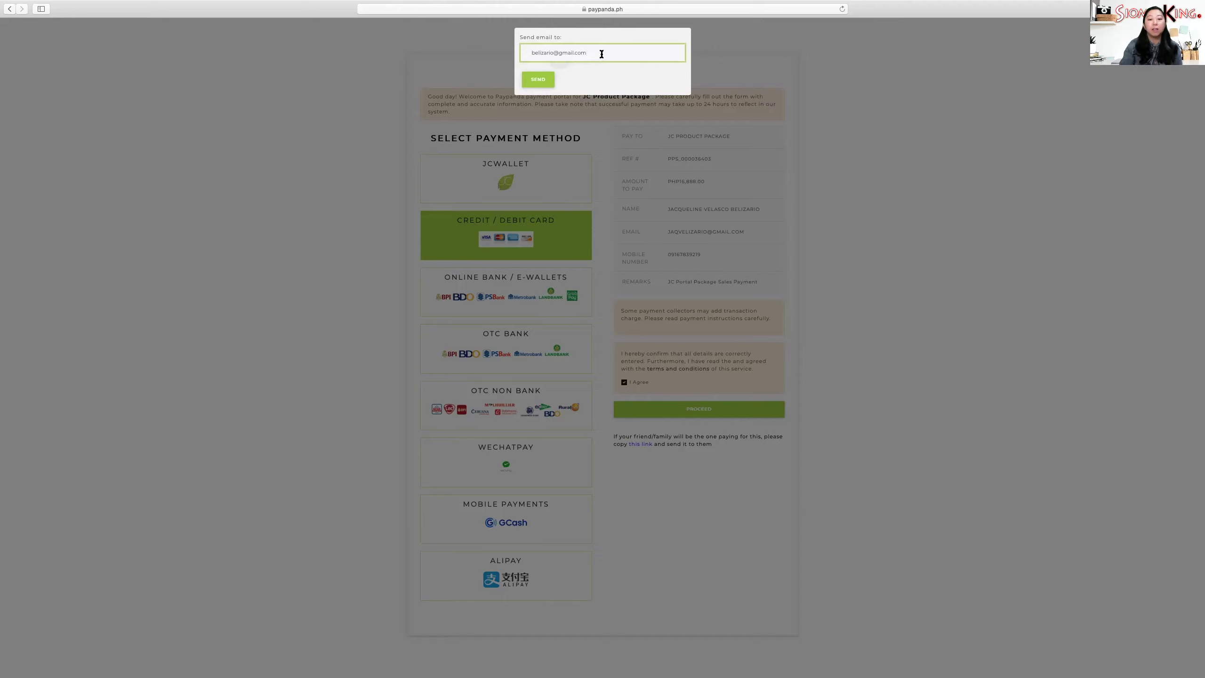
{"action": "left_click_drag", "start_coordinate": [603, 55], "coordinate": [500, 47]}
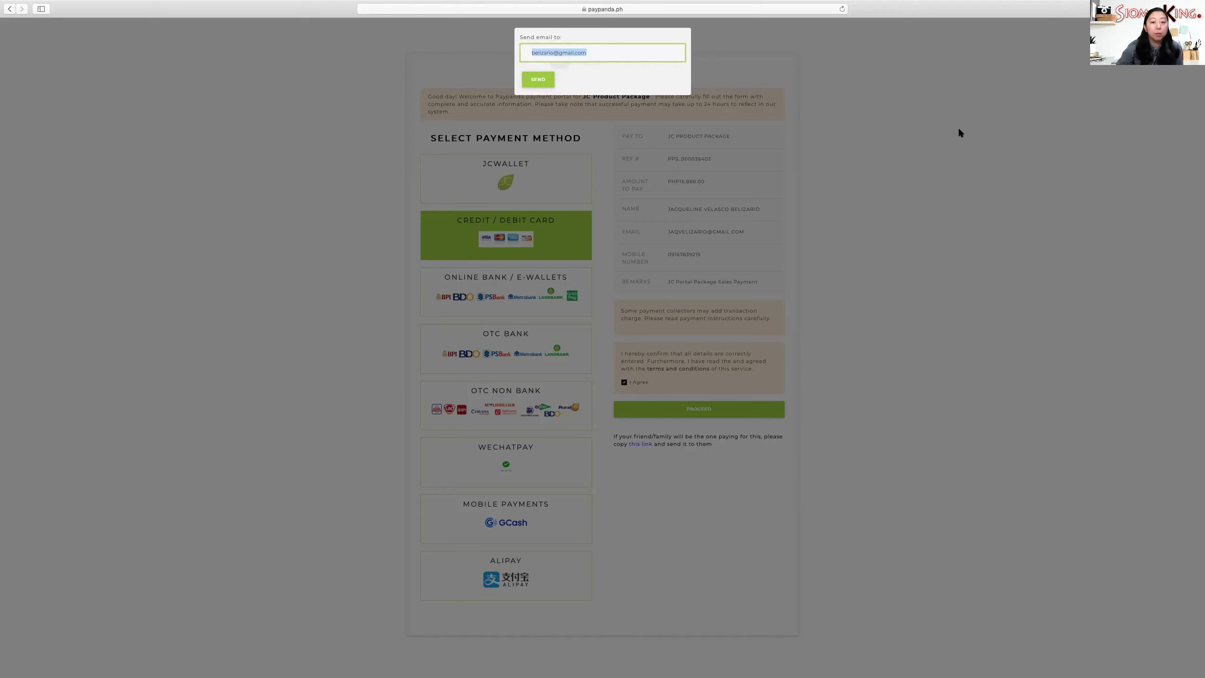
{"action": "left_click", "coordinate": [958, 131]}
{"action": "left_click", "coordinate": [481, 44]}
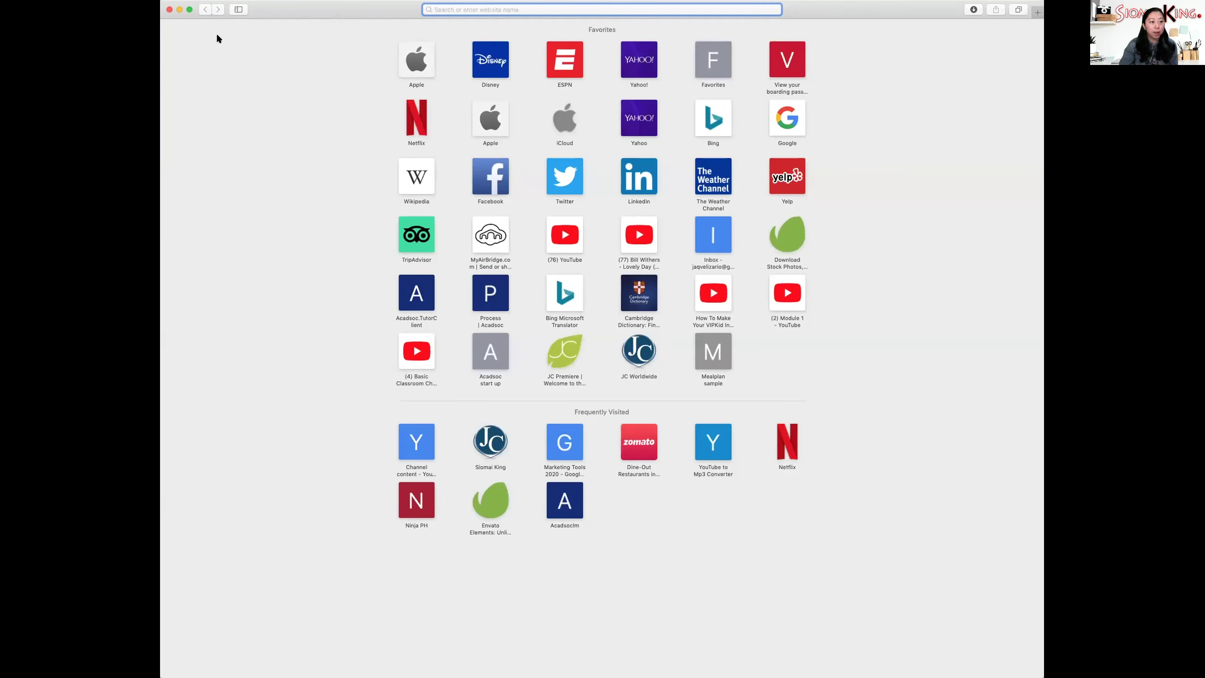
- Make Safari full screen, open JC Premiere from Favorites, and enter the United Arab Emirates site
{"action": "left_click", "coordinate": [190, 10]}
{"action": "left_click", "coordinate": [563, 343]}
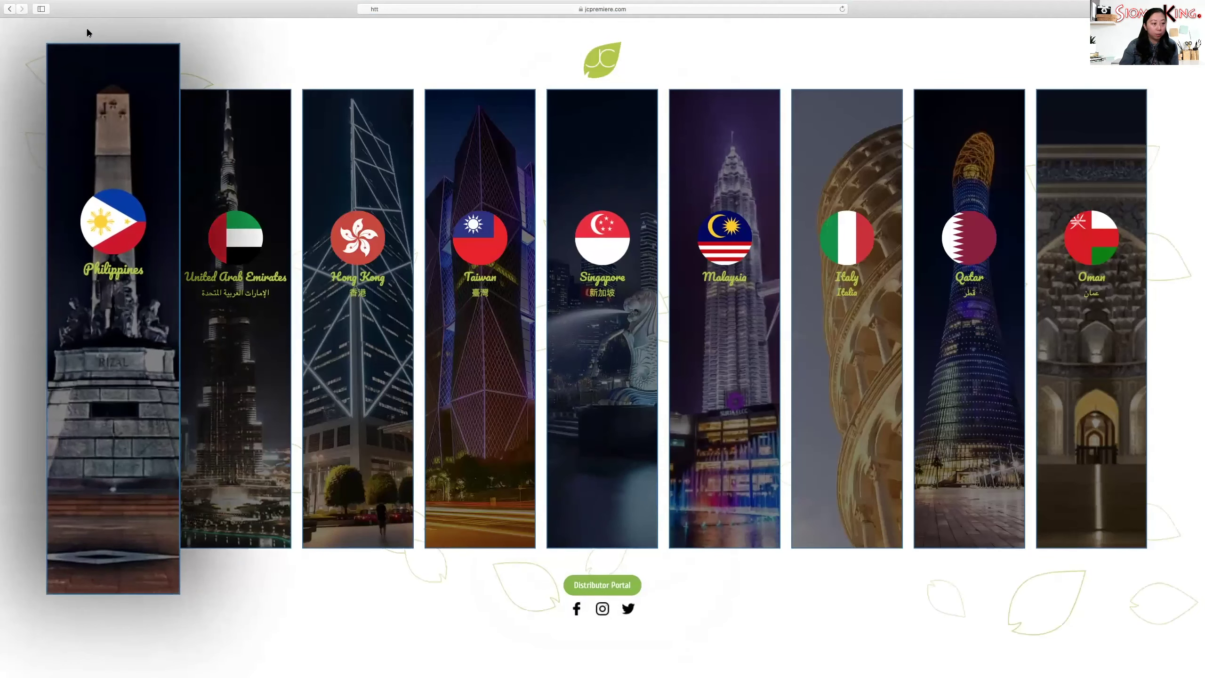
{"action": "left_click", "coordinate": [250, 241]}
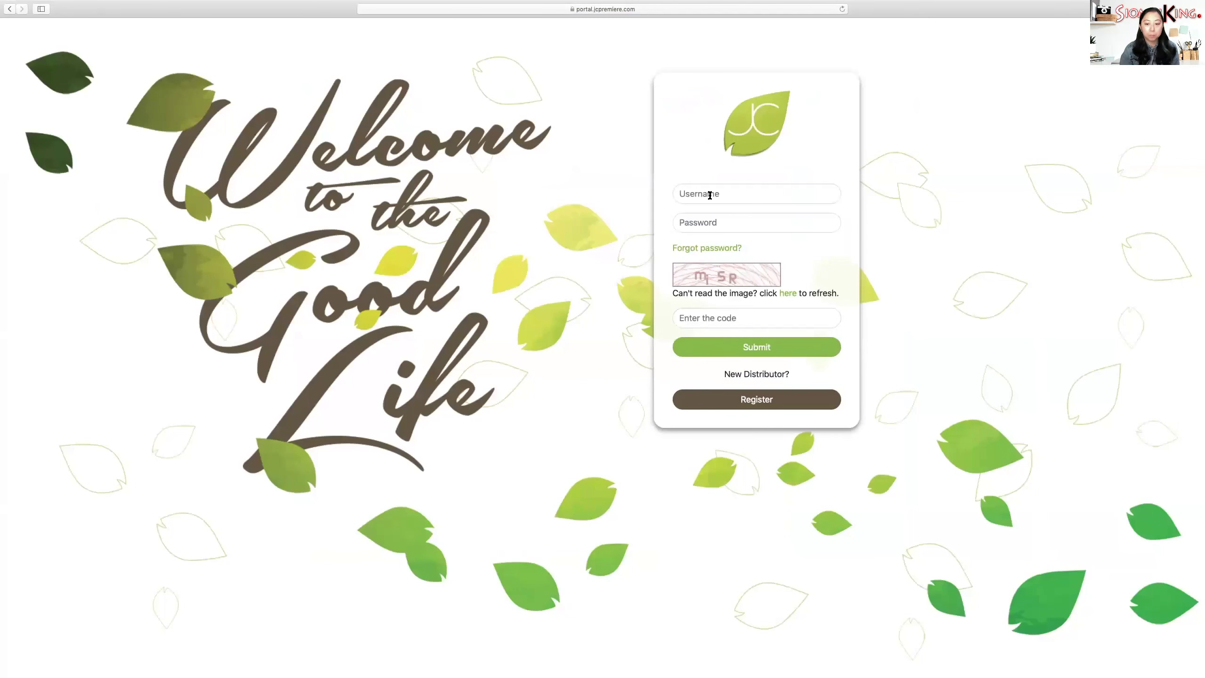
- Log in with the autofilled distributor credentials and captcha code, then open the Package Sales avail page
{"action": "left_click", "coordinate": [710, 194]}
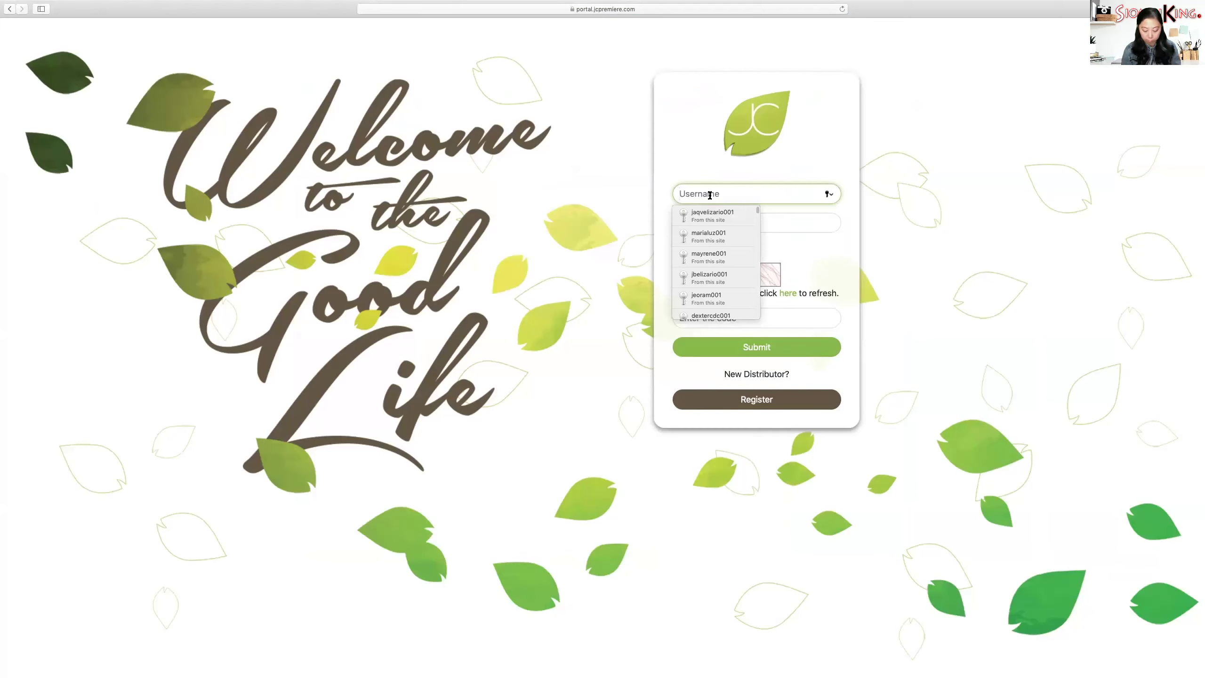
{"action": "type", "text": "jb"}
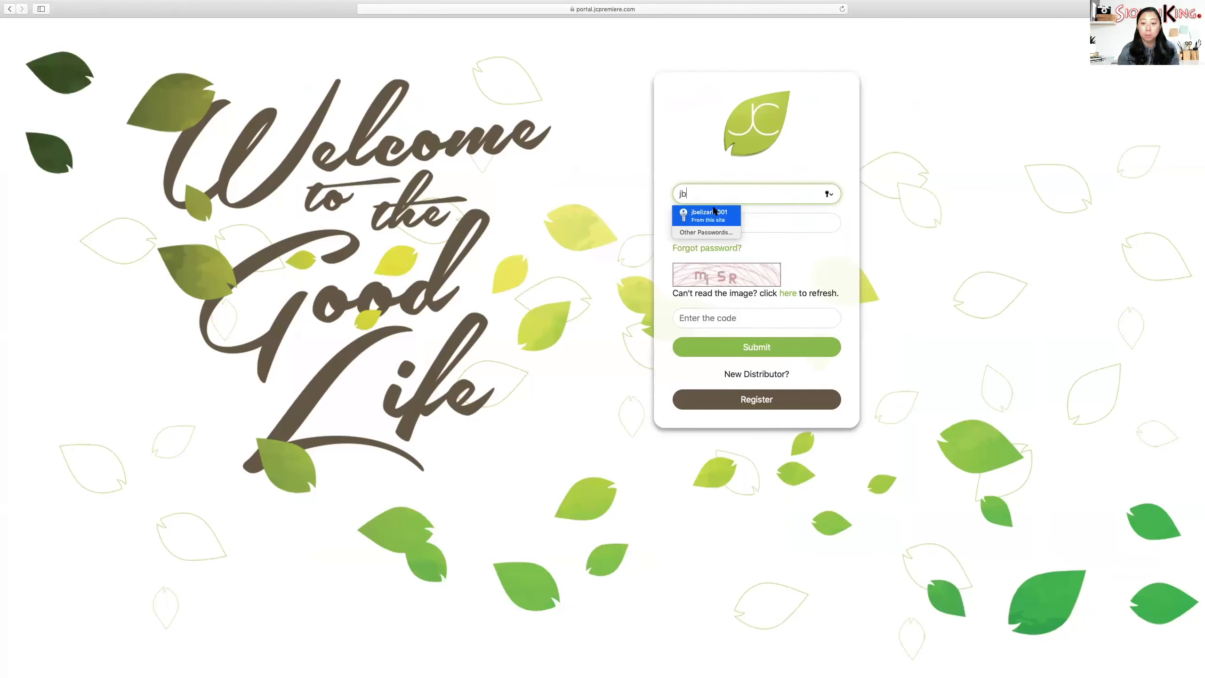
{"action": "left_click", "coordinate": [715, 210]}
{"action": "left_click", "coordinate": [715, 318]}
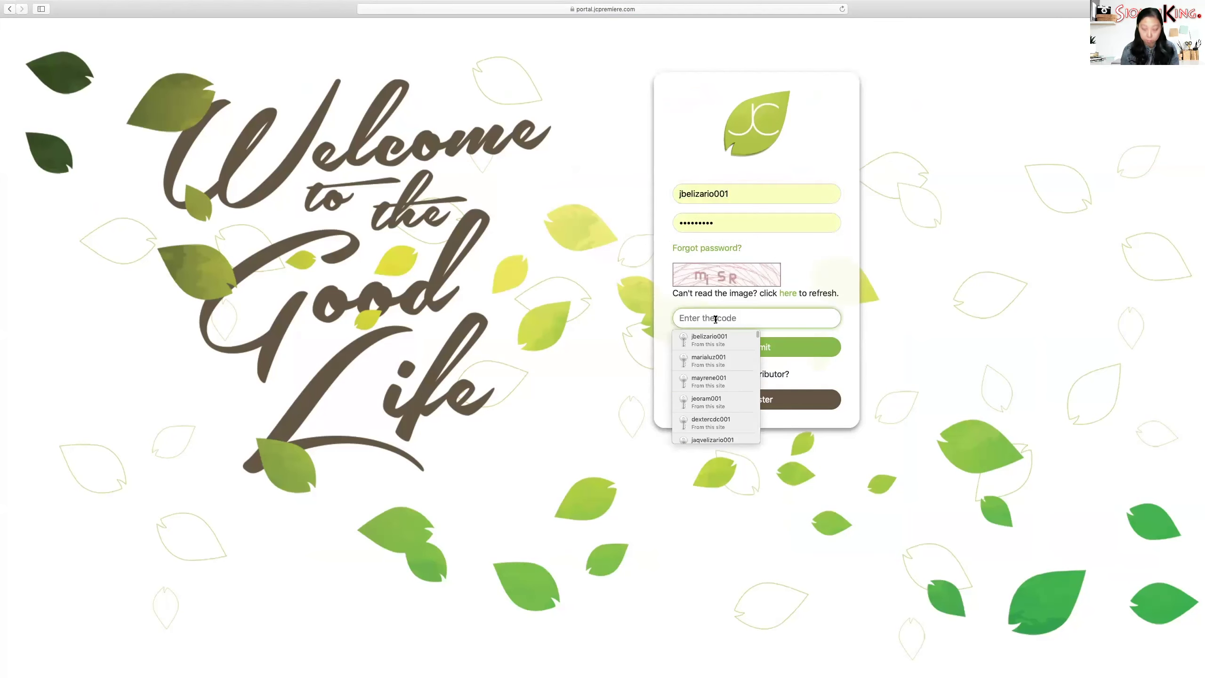
{"action": "type", "text": "mi"}
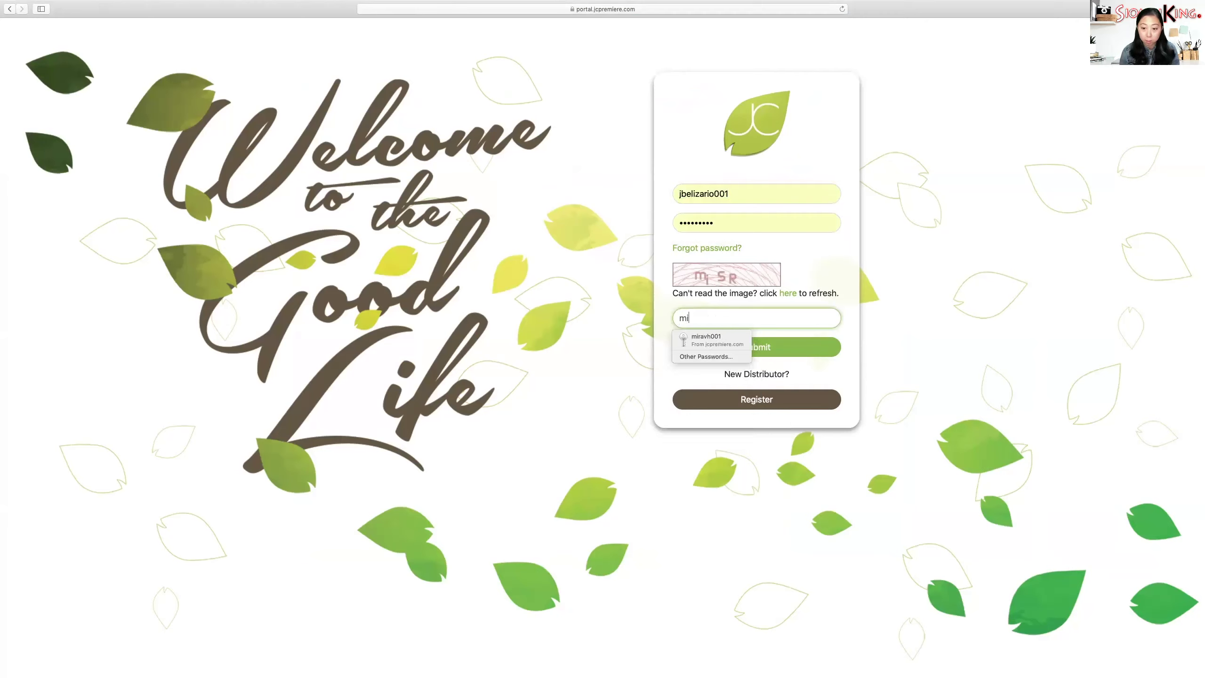
{"action": "type", "text": "S"}
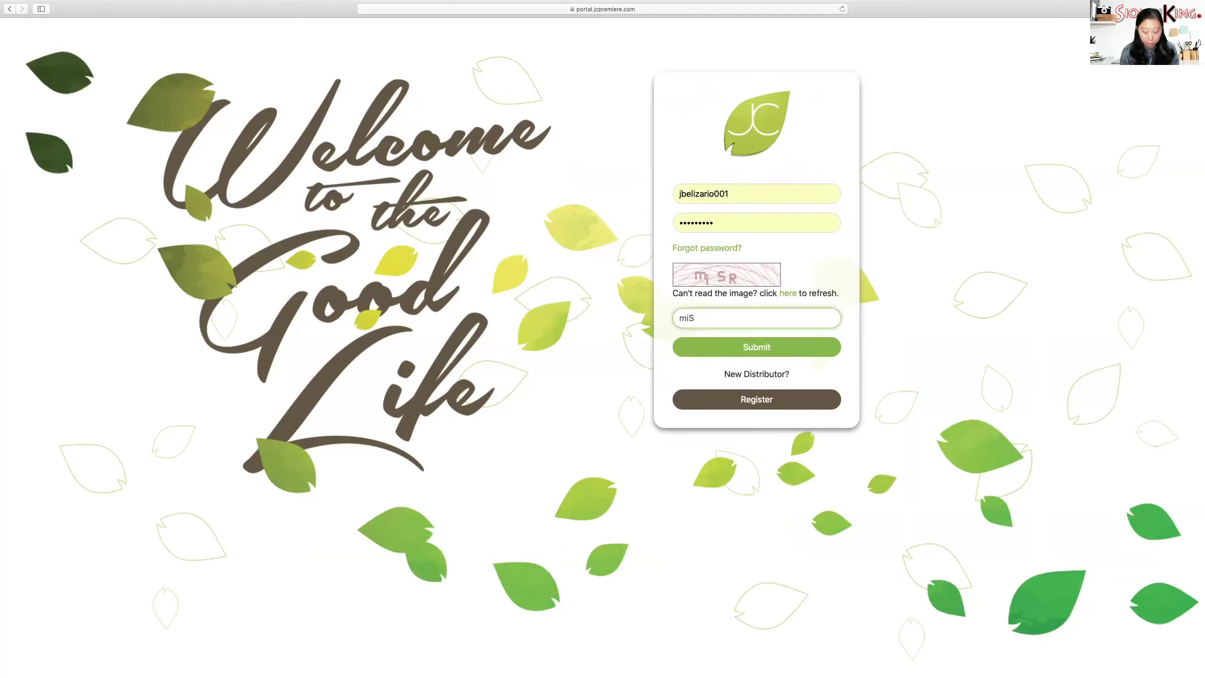
{"action": "type", "text": "R"}
{"action": "left_click", "coordinate": [769, 352]}
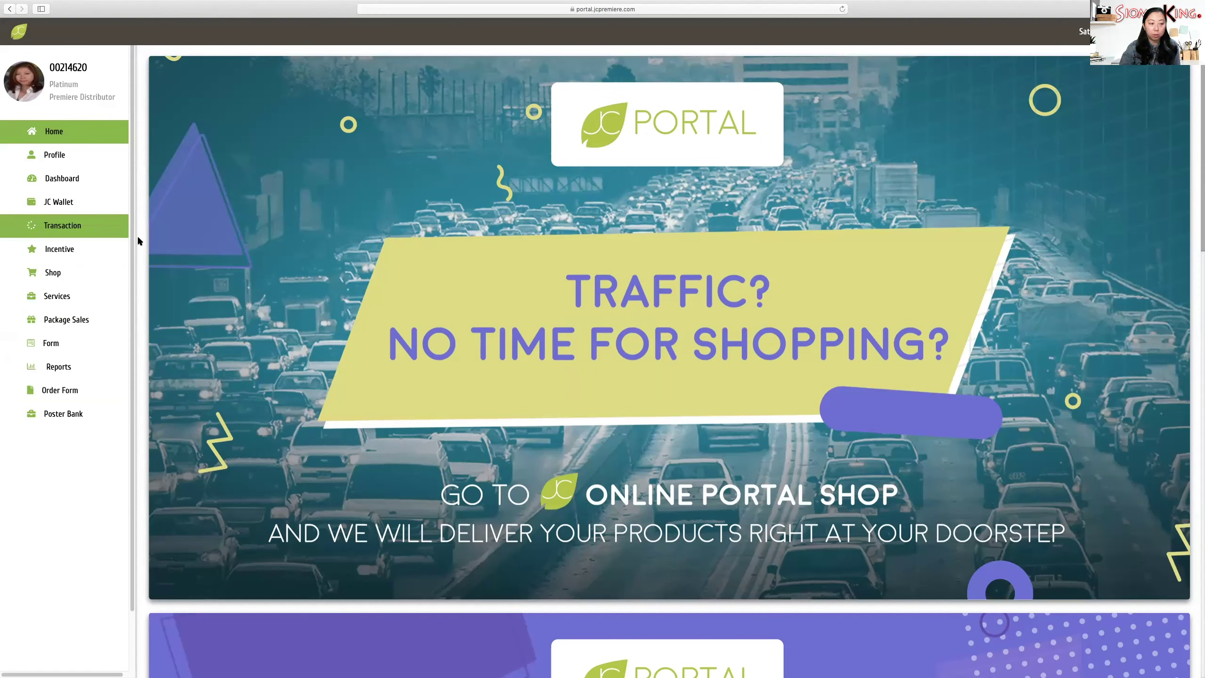
{"action": "left_click", "coordinate": [79, 320]}
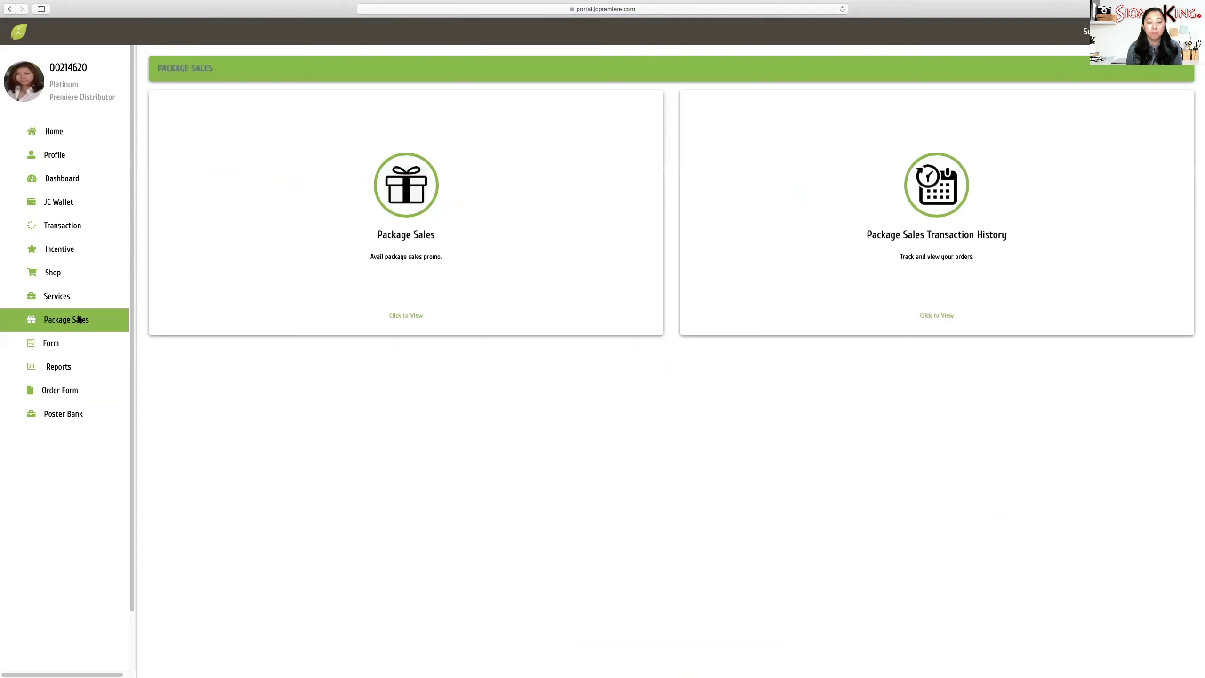
{"action": "left_click", "coordinate": [398, 203]}
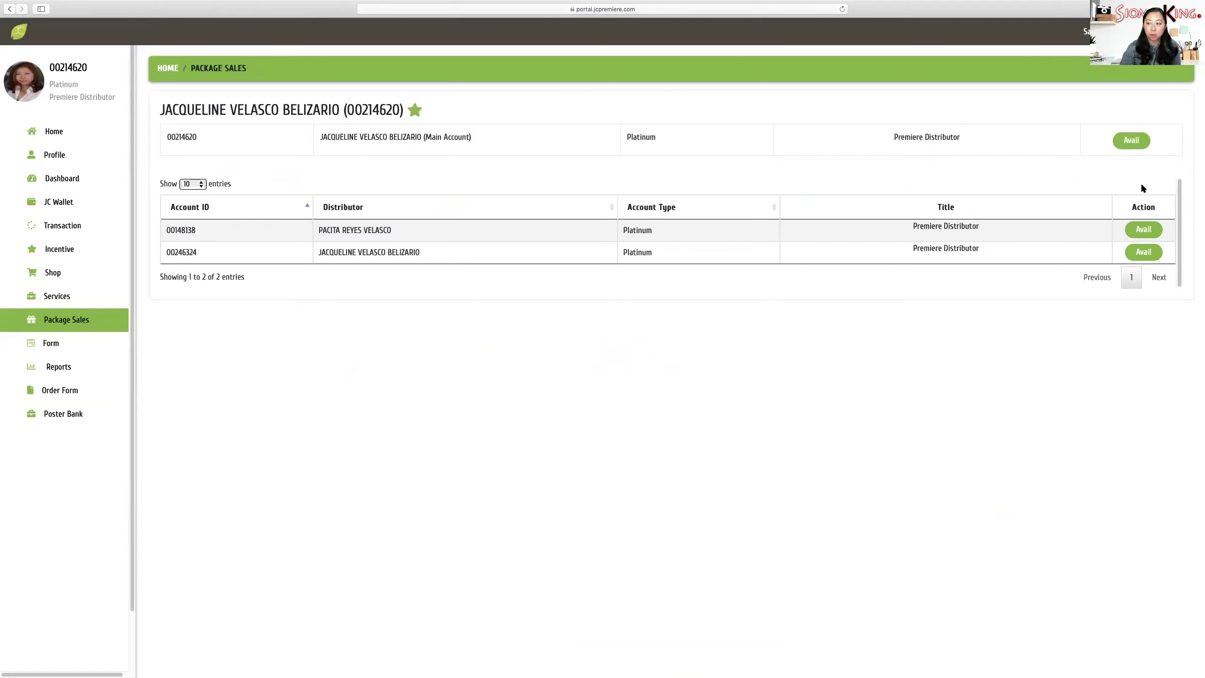
- Avail a package for the main account and pick '1 toktok Platinum Account (Super Cash is King)'
{"action": "left_click", "coordinate": [1133, 142]}
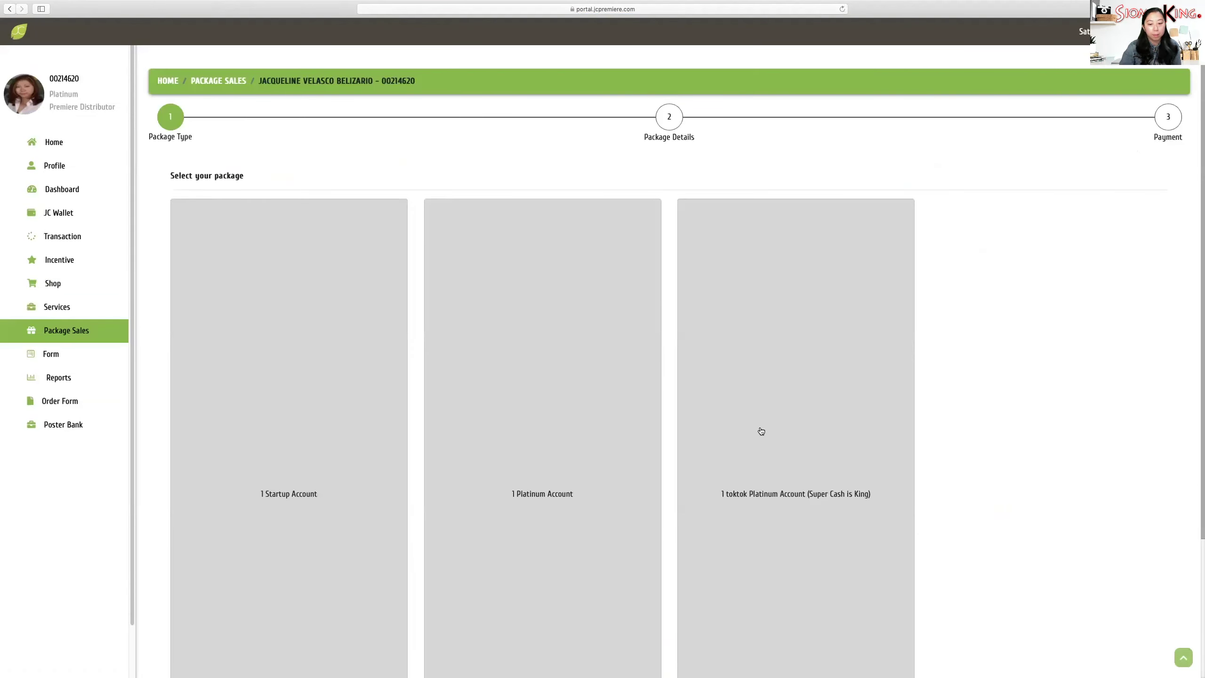
{"action": "scroll", "coordinate": [760, 432], "scroll_direction": "down", "scroll_amount": 5}
{"action": "scroll", "coordinate": [368, 304], "scroll_direction": "up", "scroll_amount": 3}
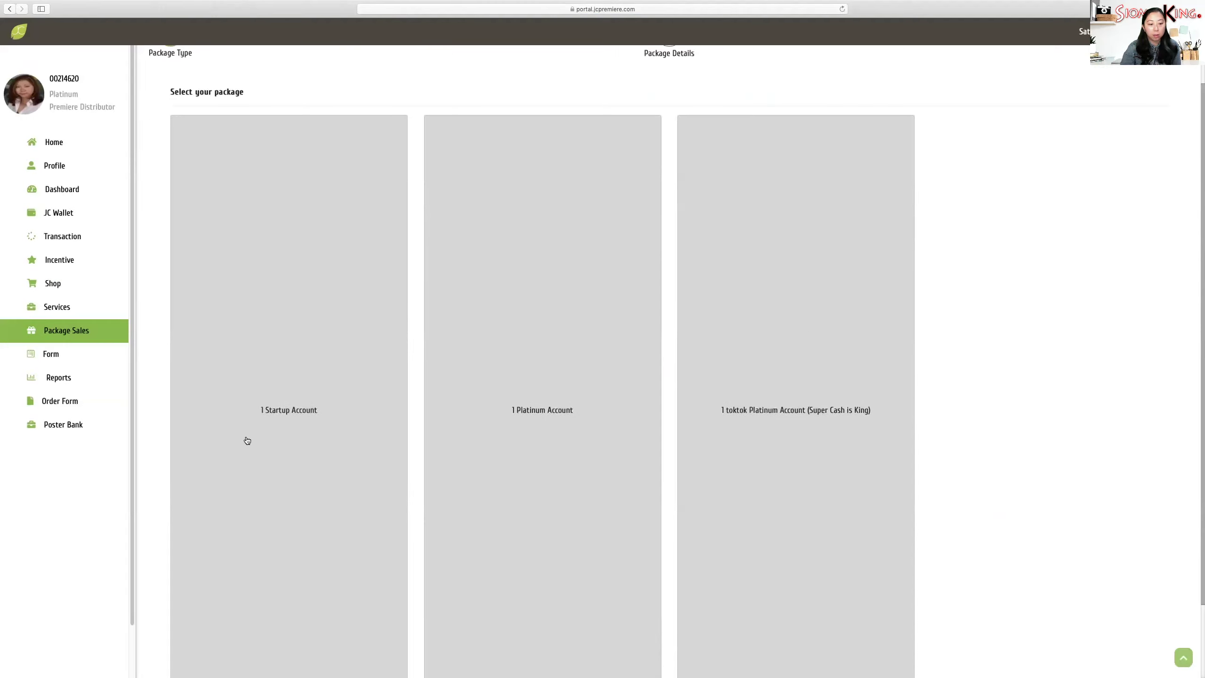
{"action": "scroll", "coordinate": [245, 109], "scroll_direction": "up", "scroll_amount": 2}
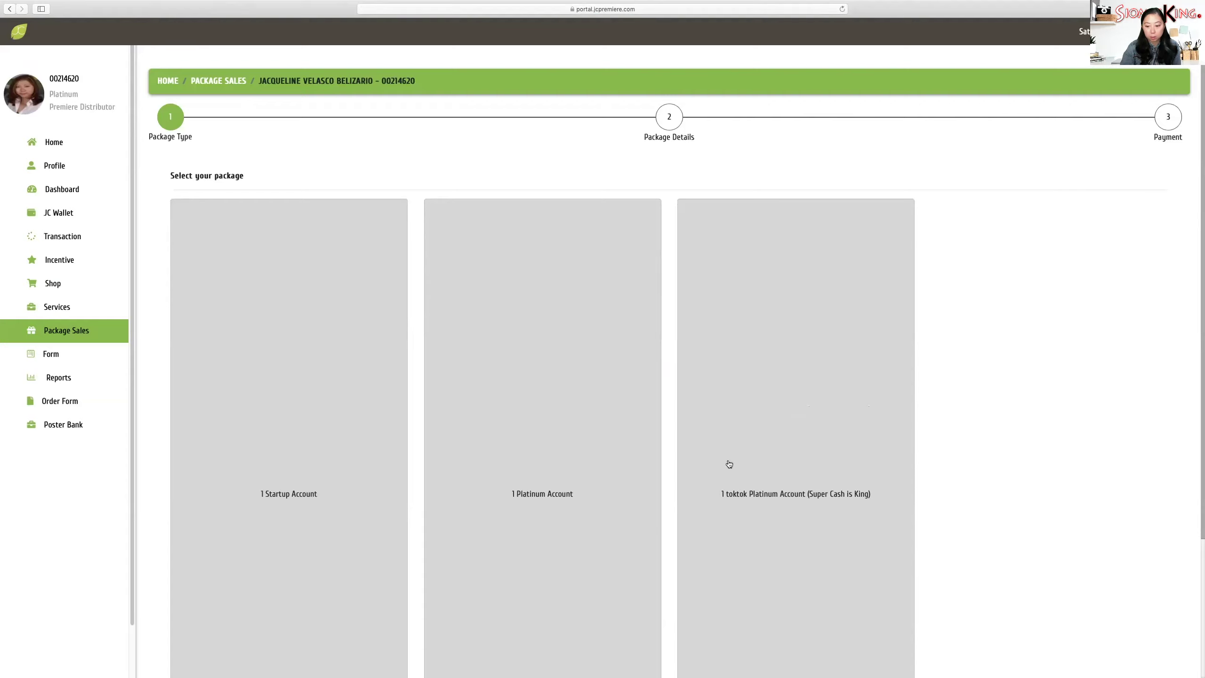
{"action": "scroll", "coordinate": [812, 501], "scroll_direction": "down", "scroll_amount": 4}
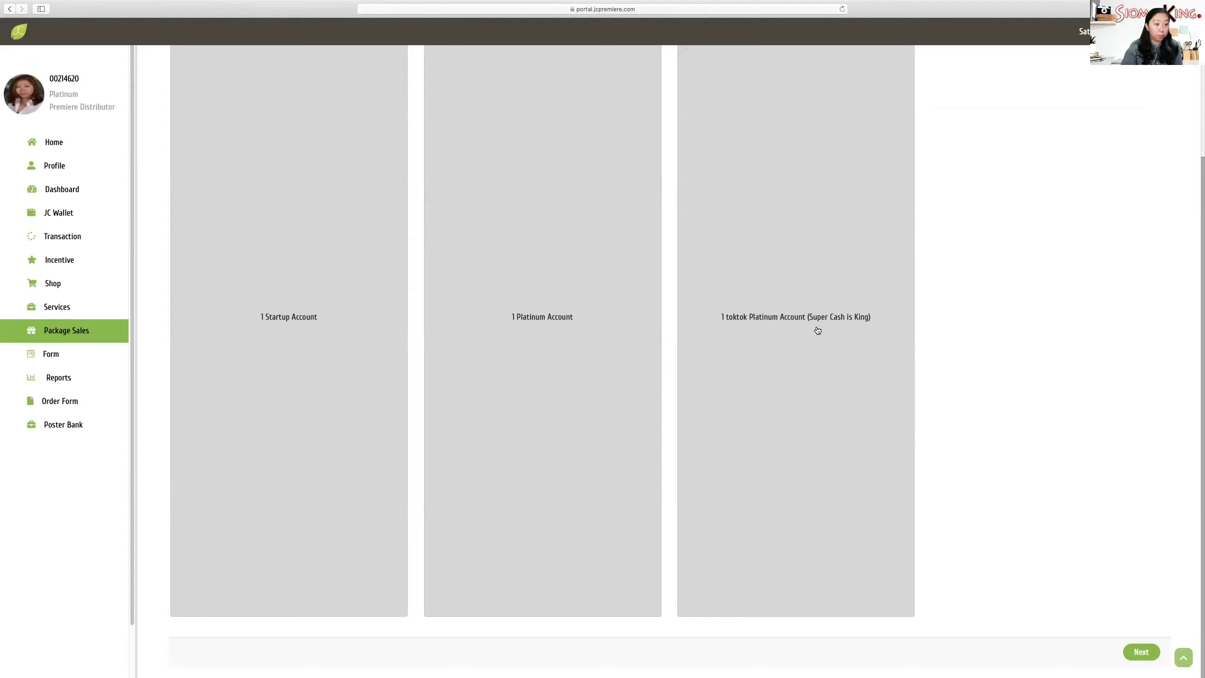
{"action": "left_click", "coordinate": [861, 415]}
{"action": "left_click", "coordinate": [1133, 658]}
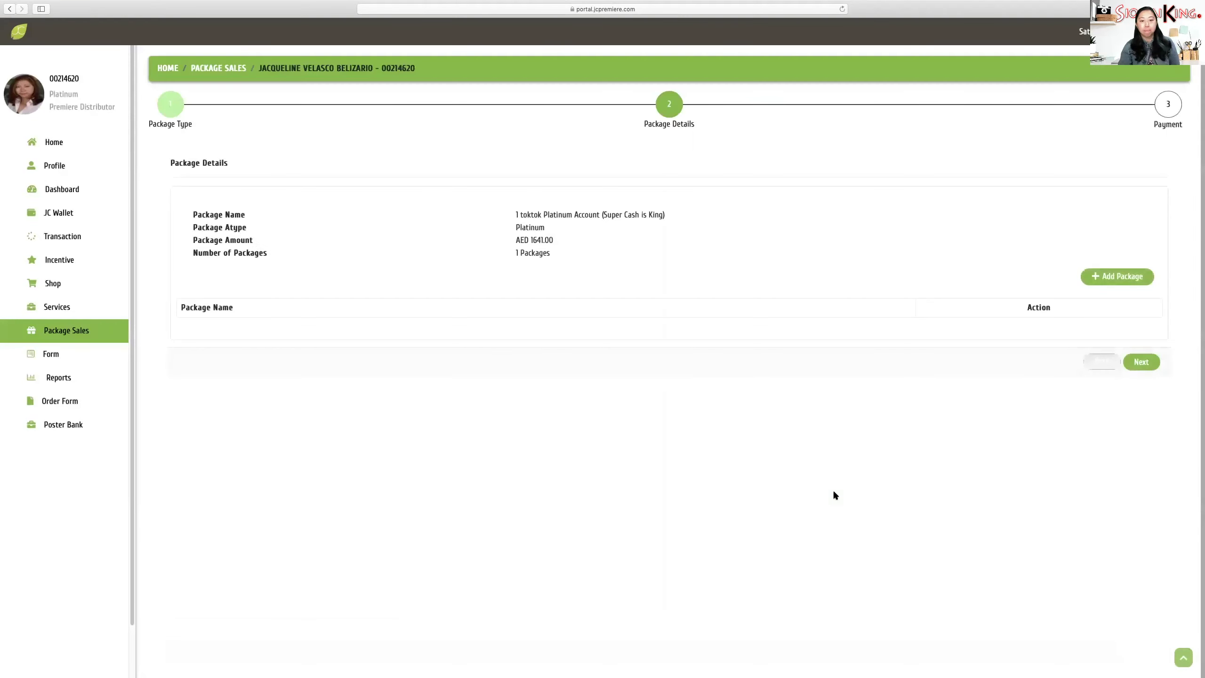
- Add the UAE TOKTOK online franchise package from Add Packages and continue to Payment
{"action": "left_click", "coordinate": [1122, 280]}
{"action": "left_click", "coordinate": [711, 97]}
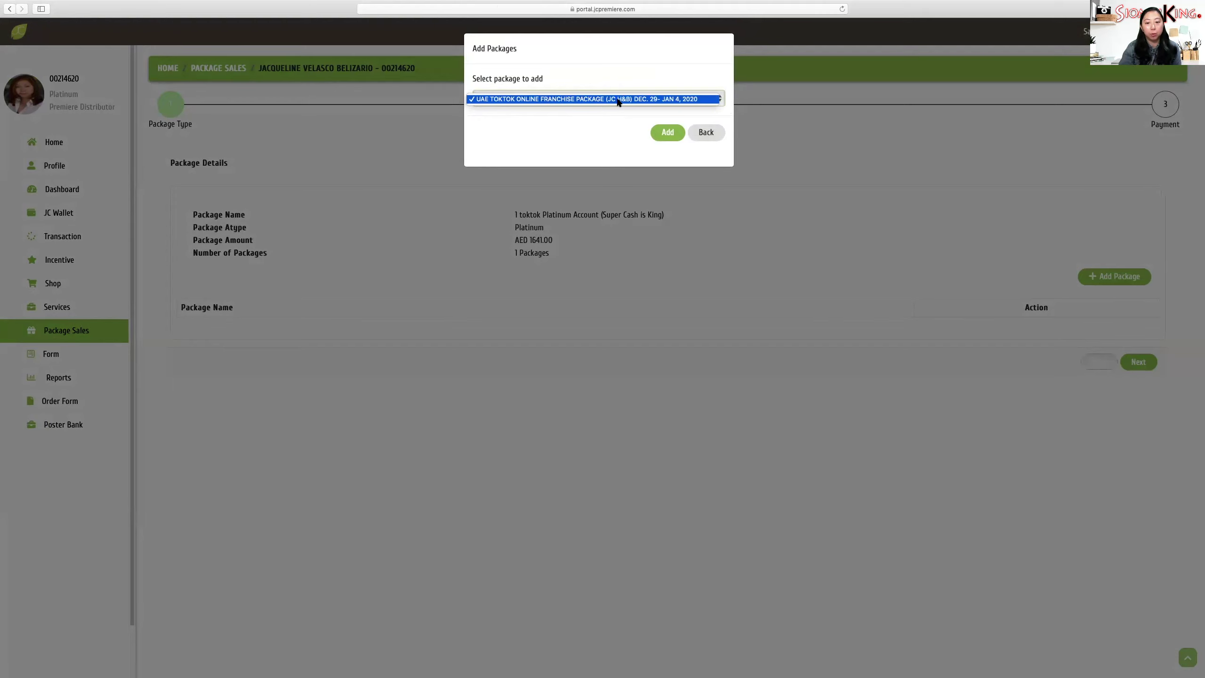
{"action": "left_click", "coordinate": [695, 141]}
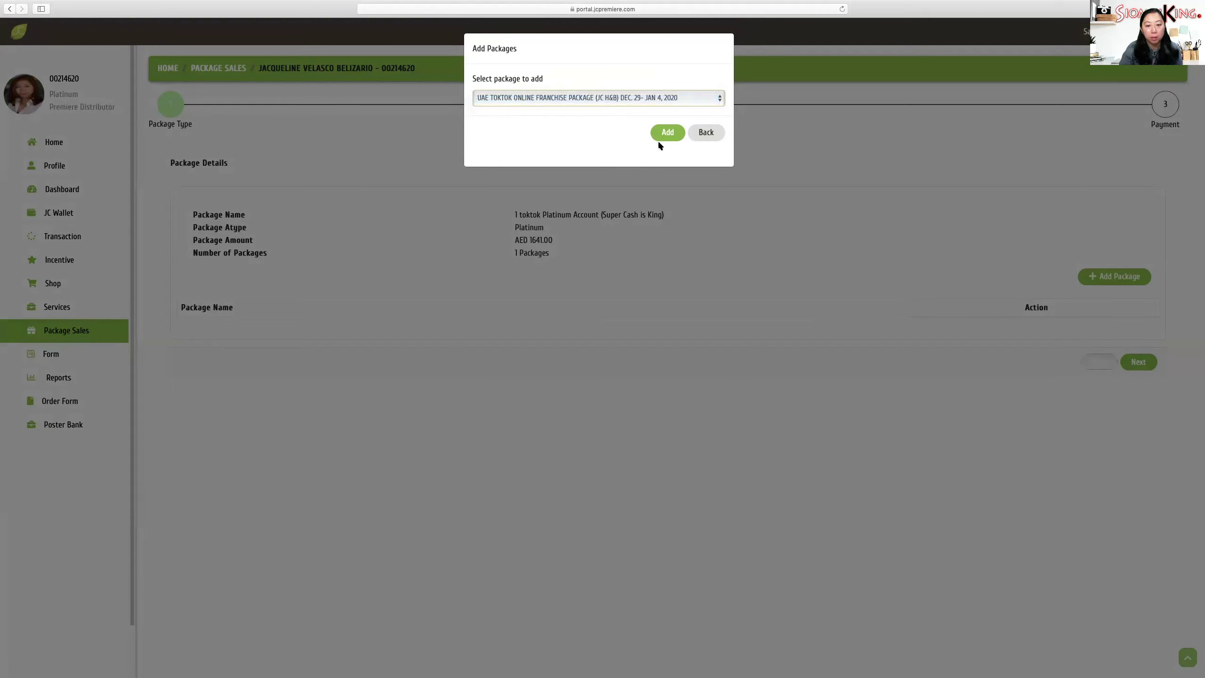
{"action": "left_click", "coordinate": [666, 134]}
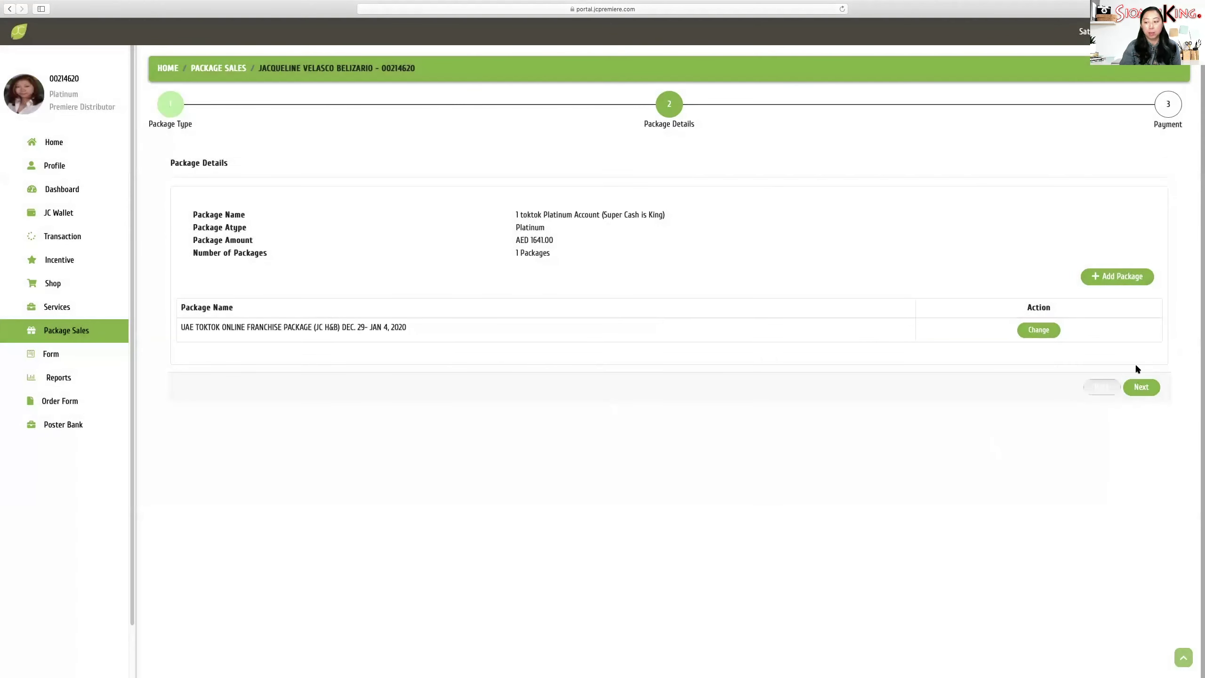
{"action": "left_click", "coordinate": [1141, 387]}
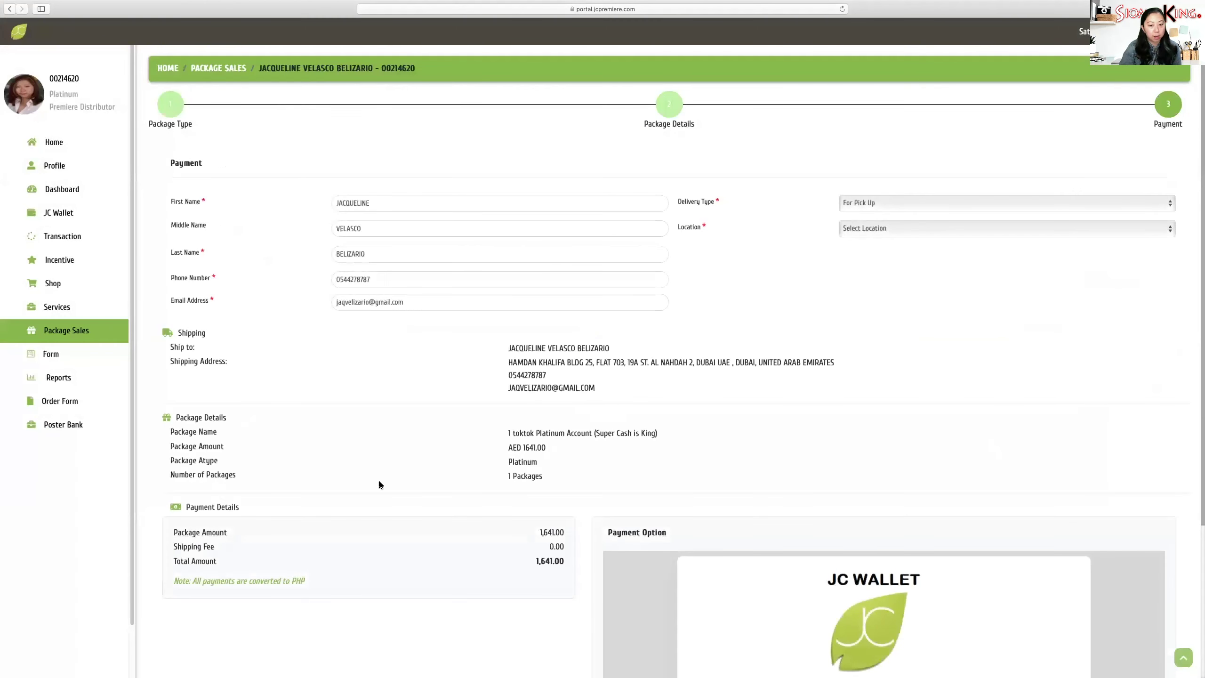
- Set delivery to For Pick Up at Dubai Head Quarters and select PayPanda as the payment option
{"action": "left_click", "coordinate": [932, 203]}
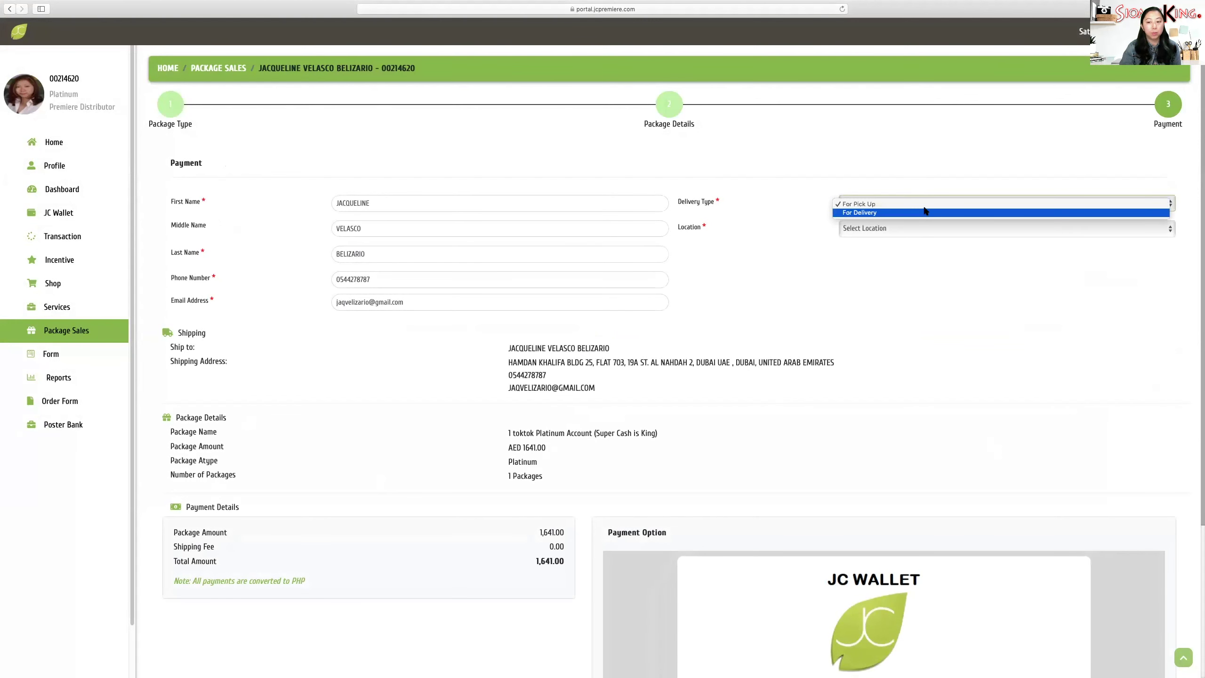
{"action": "left_click", "coordinate": [924, 203]}
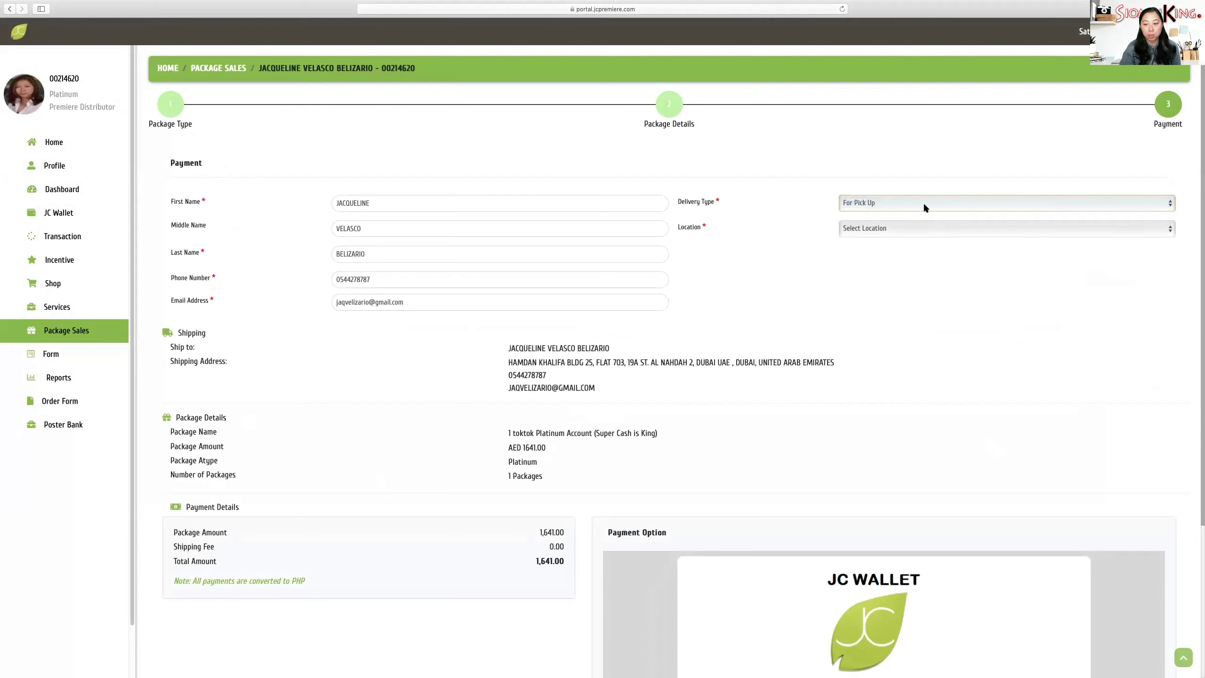
{"action": "left_click", "coordinate": [916, 228]}
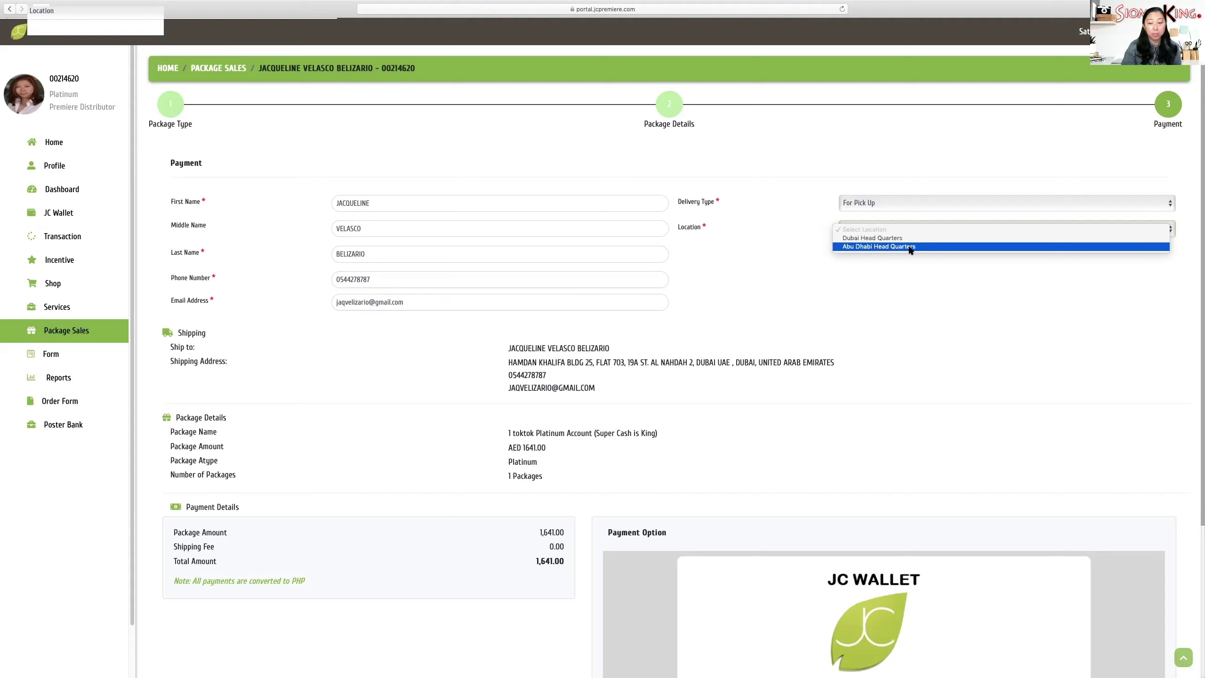
{"action": "left_click", "coordinate": [911, 239]}
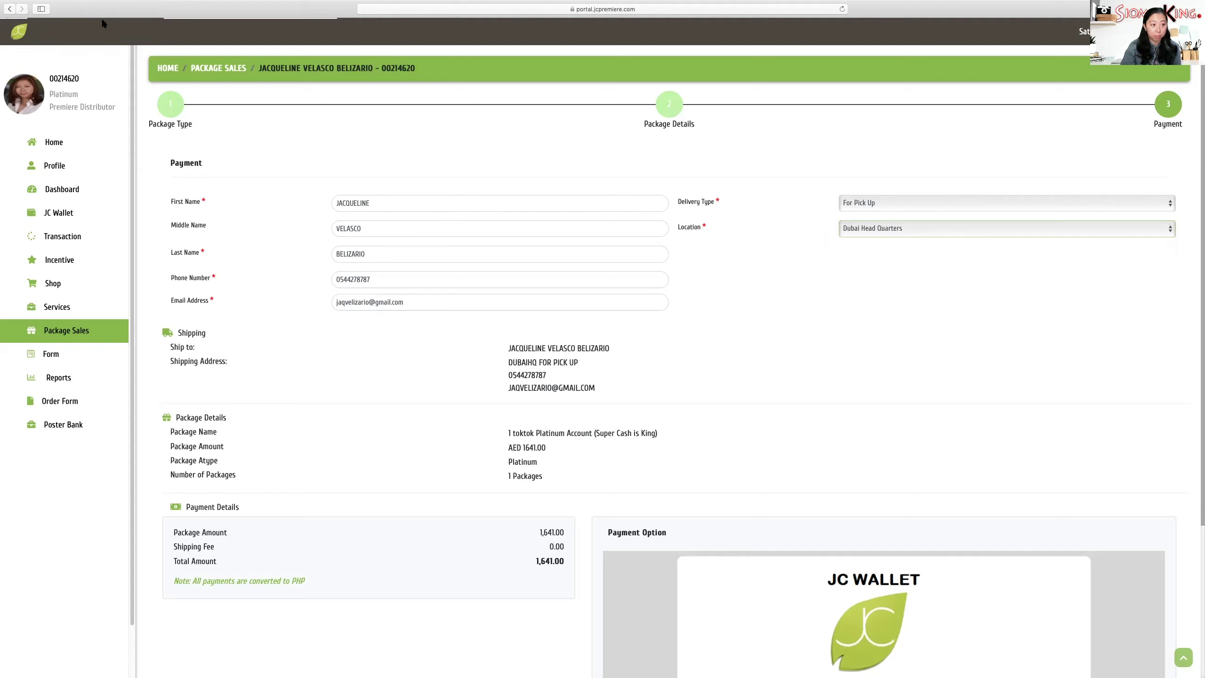
{"action": "scroll", "coordinate": [349, 394], "scroll_direction": "down", "scroll_amount": 5}
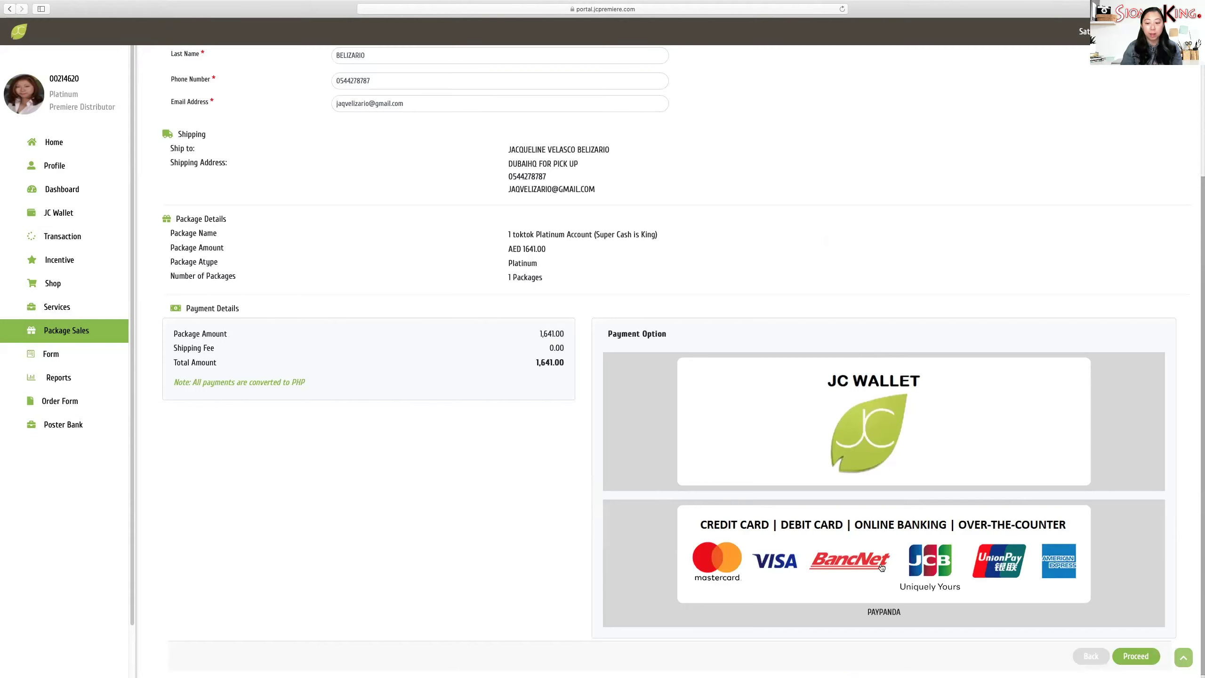
{"action": "left_click", "coordinate": [823, 540]}
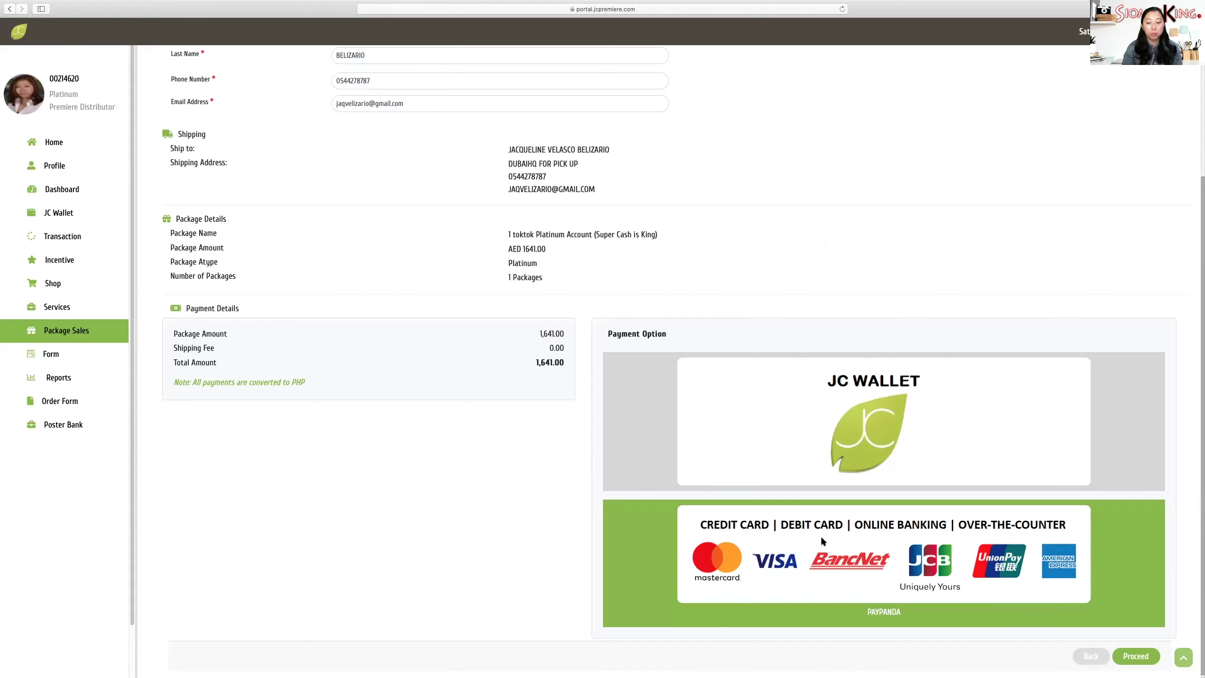
- Proceed with the order and confirm the transaction to reach PayPanda's payment page
{"action": "left_click", "coordinate": [1137, 657]}
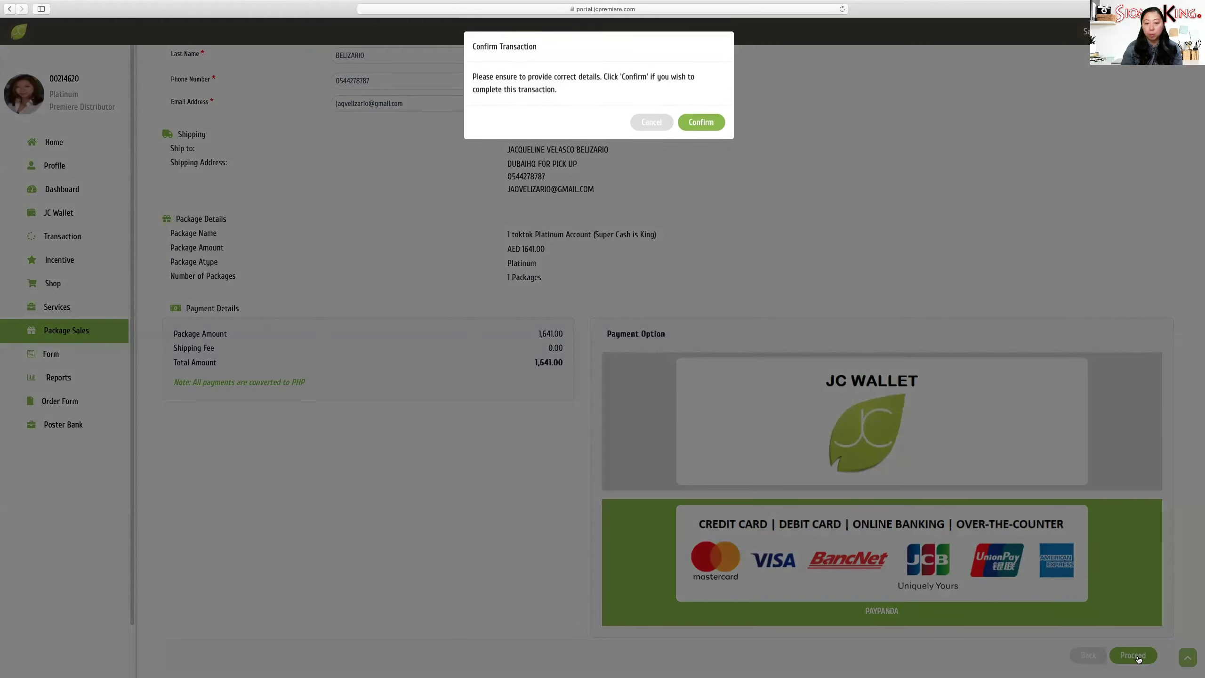
{"action": "left_click", "coordinate": [701, 124]}
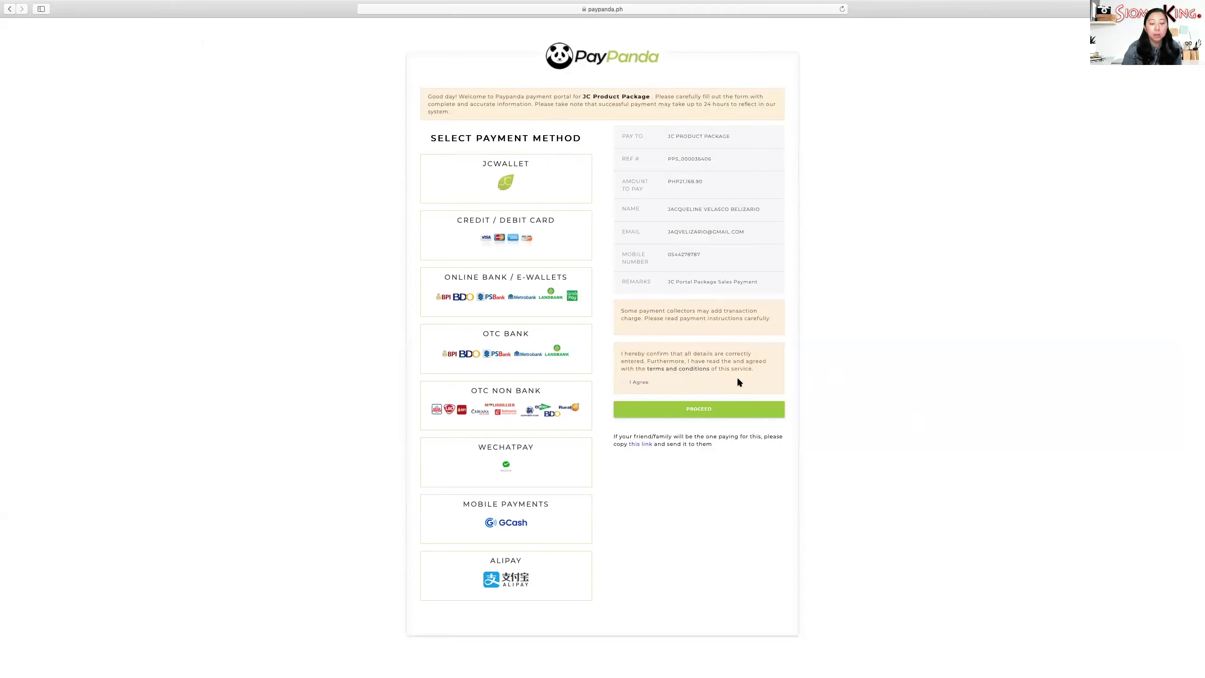
- Choose Credit/Debit Card, agree to the terms, and send the payment link to the customer's e-mail
{"action": "left_click", "coordinate": [565, 250]}
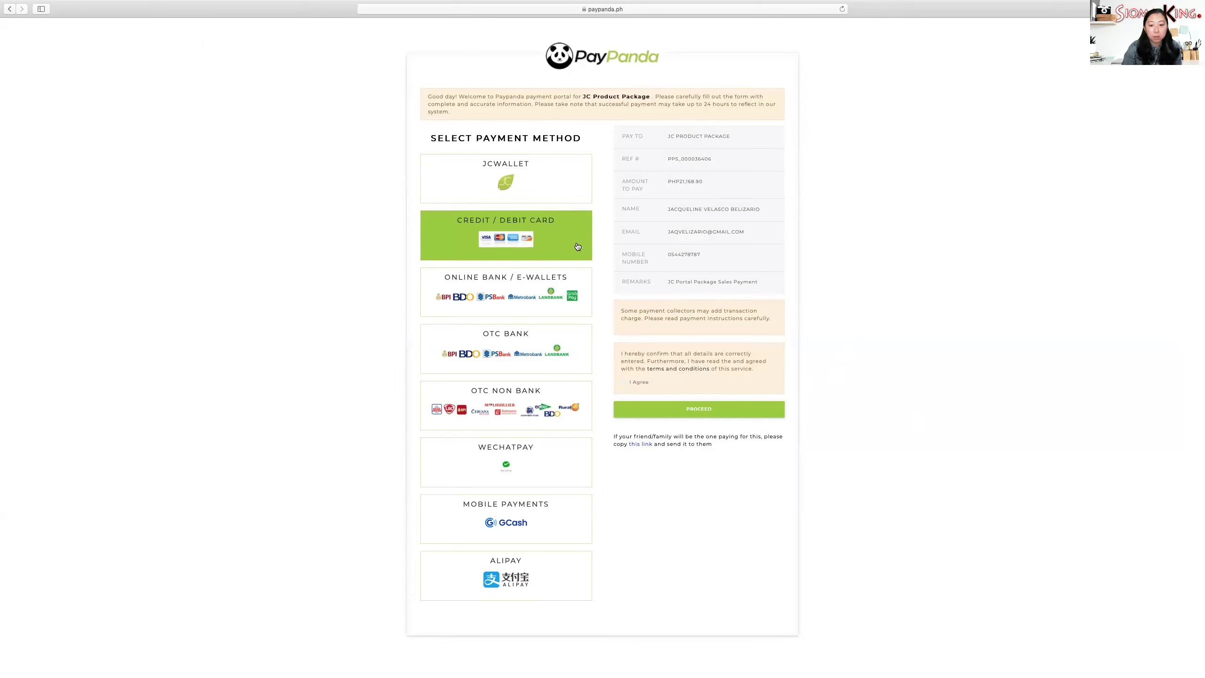
{"action": "left_click", "coordinate": [624, 382]}
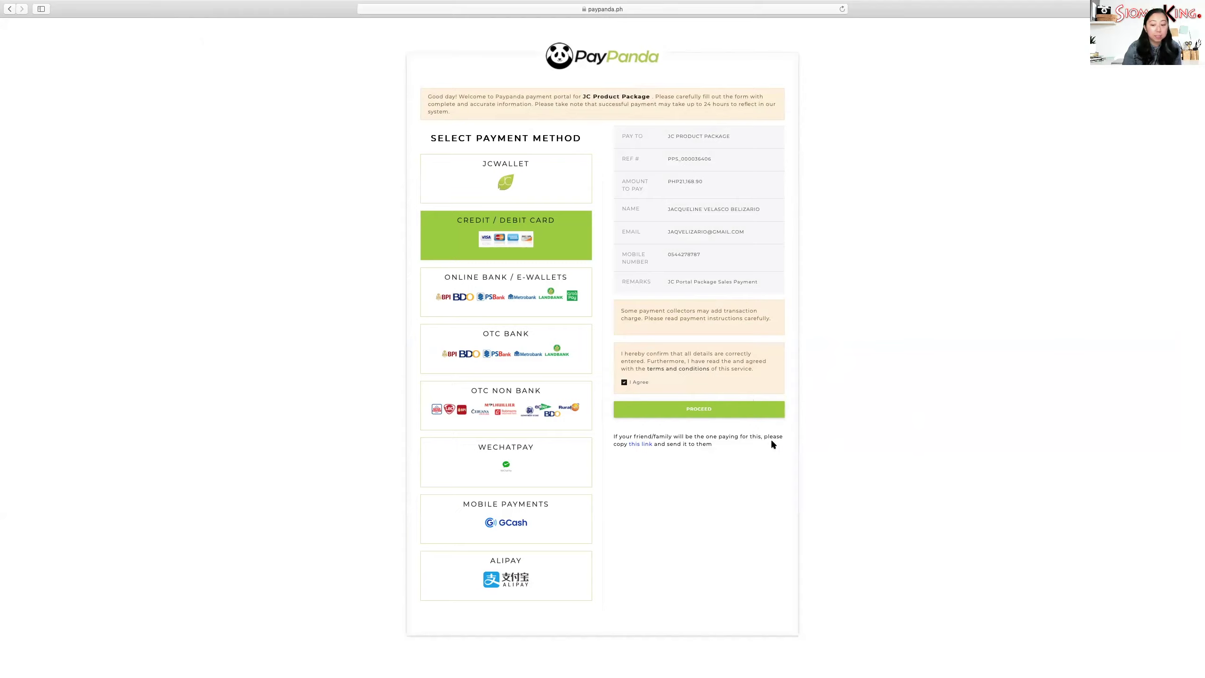
{"action": "left_click", "coordinate": [647, 446]}
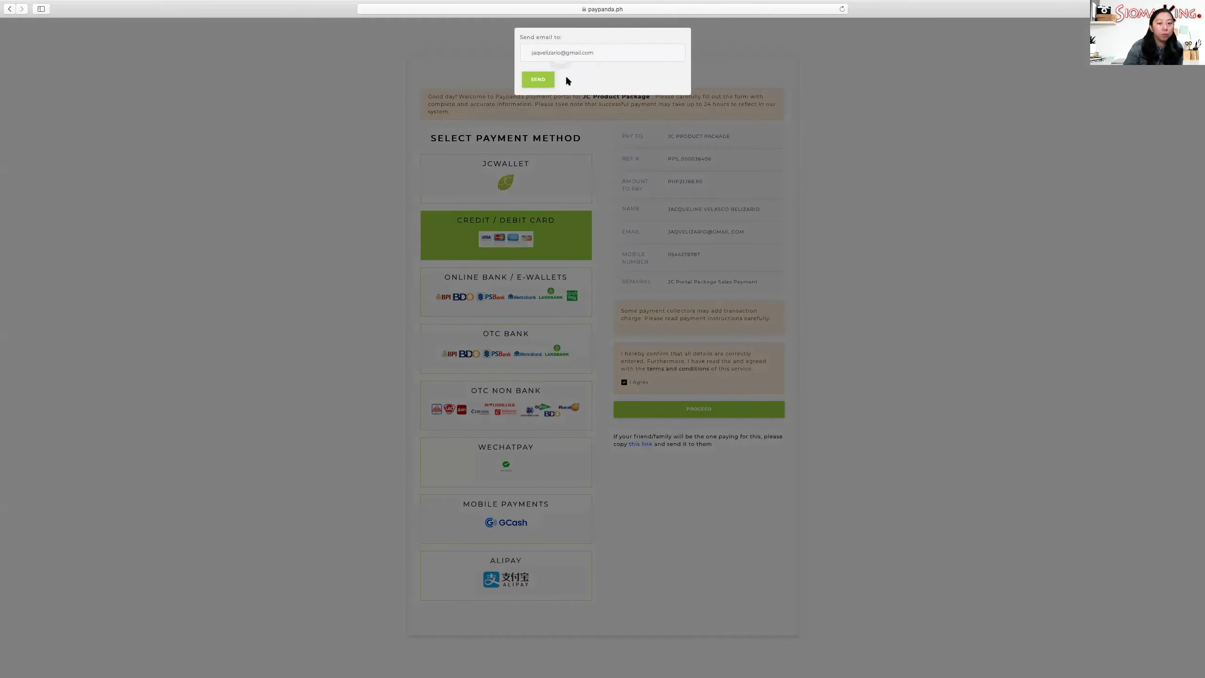
{"action": "left_click", "coordinate": [539, 80]}
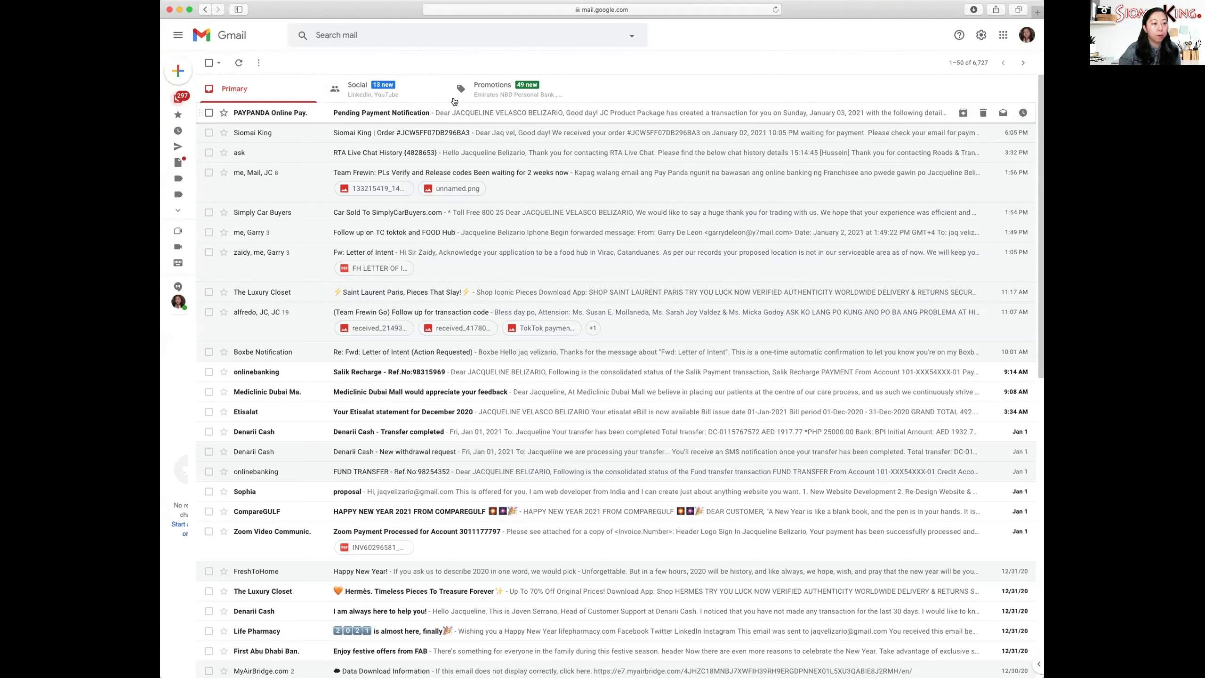
- Open the PAYPANDA Online Payment email in Gmail and make Safari full screen
{"action": "left_click", "coordinate": [405, 112]}
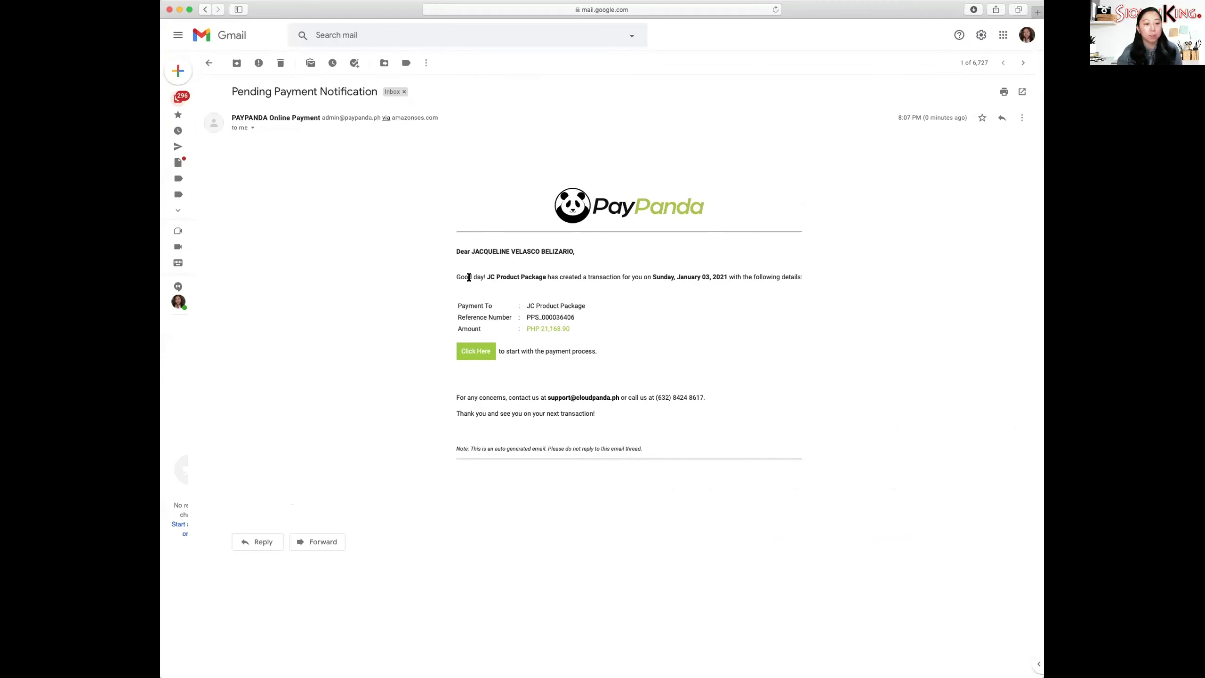
{"action": "left_click", "coordinate": [190, 10]}
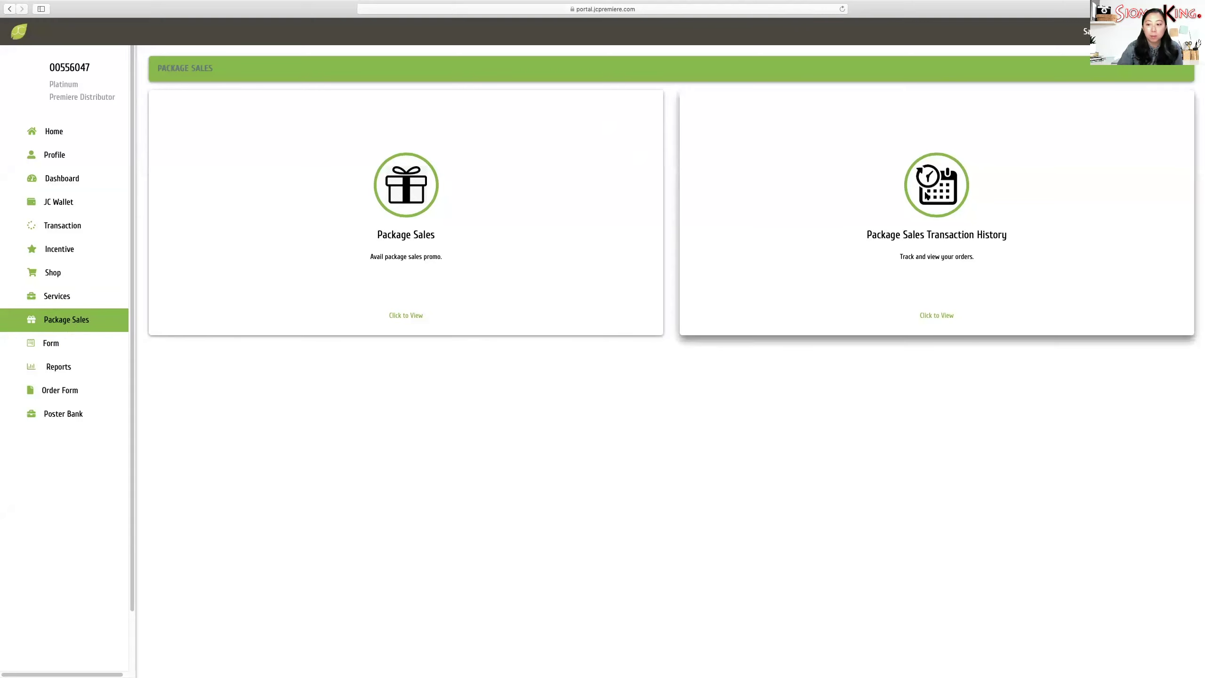
- Open the main account's package sales transaction history and set the date range 12/20/2020 to 01/02/2021
{"action": "left_click", "coordinate": [926, 196]}
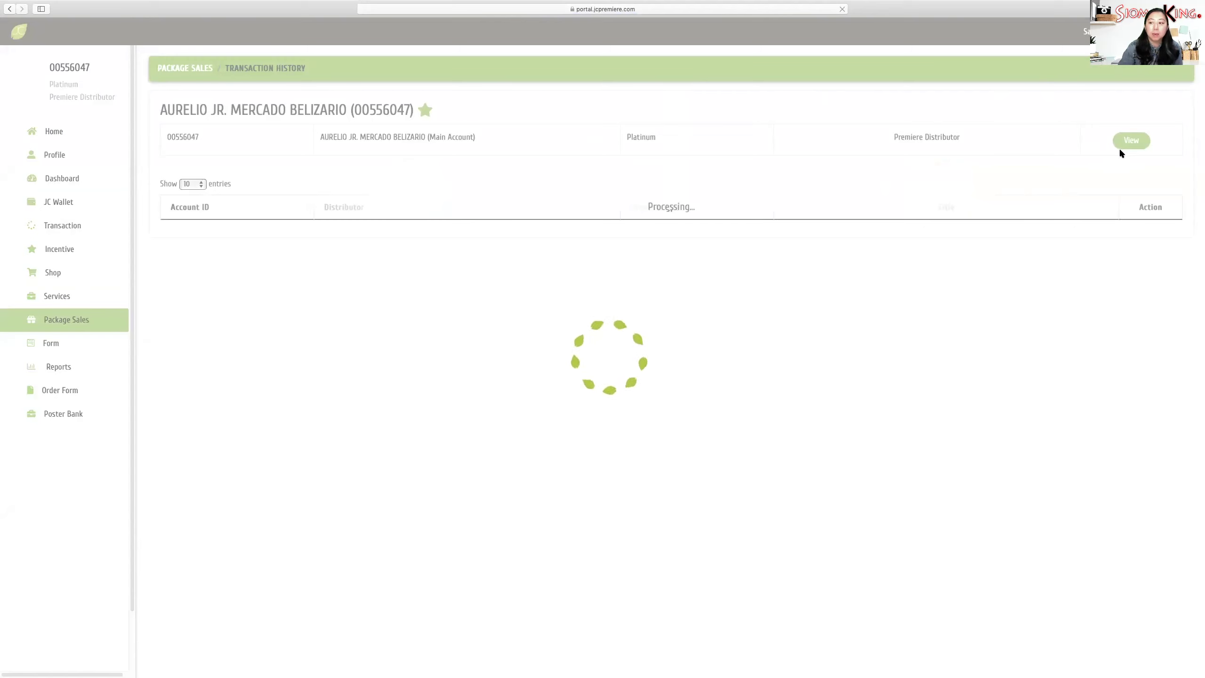
{"action": "left_click", "coordinate": [1123, 148]}
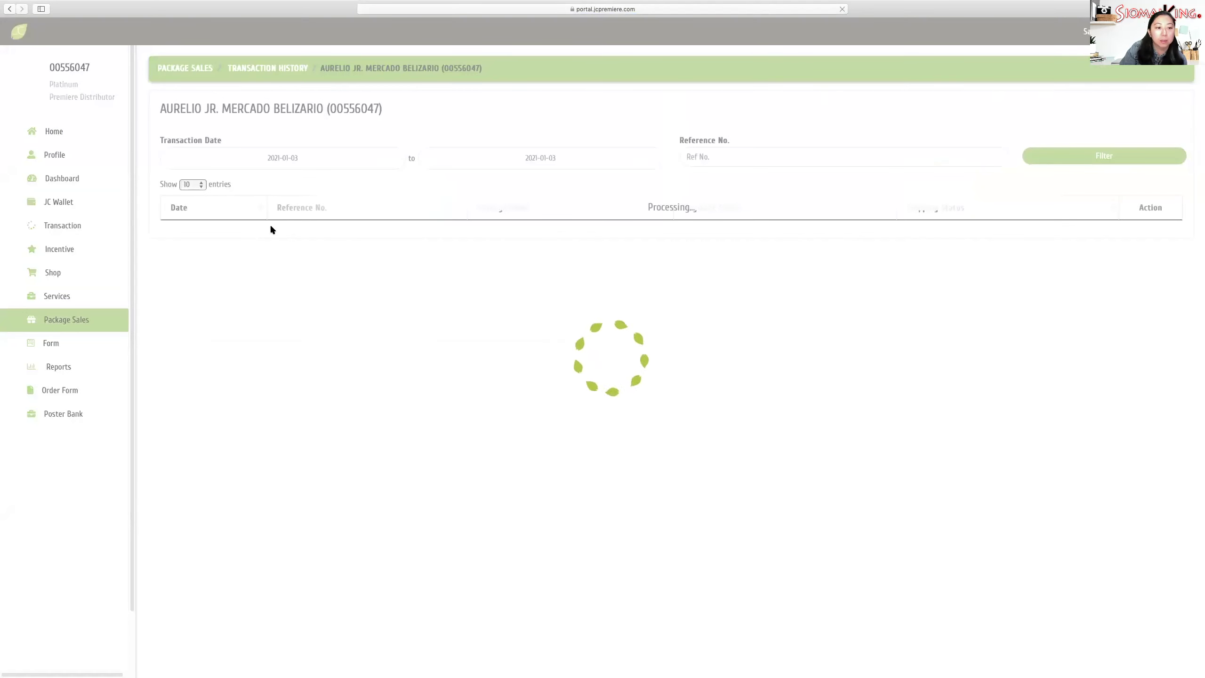
{"action": "left_click", "coordinate": [286, 159]}
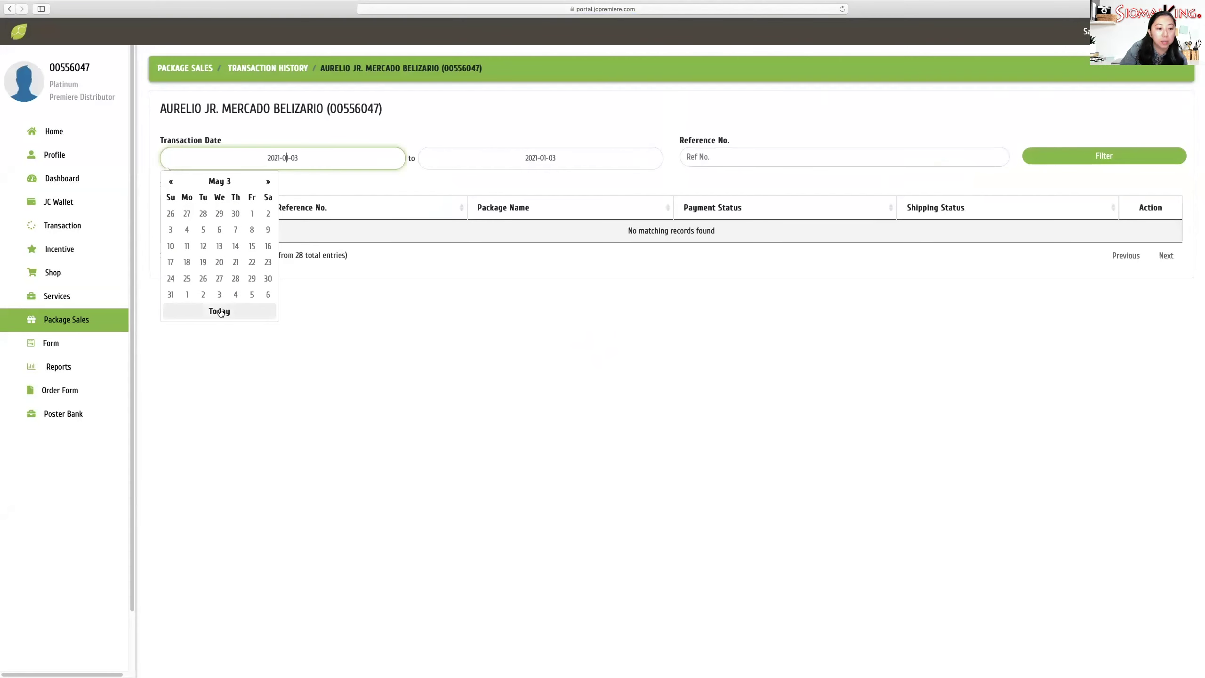
{"action": "left_click", "coordinate": [219, 311]}
{"action": "left_click", "coordinate": [275, 158]}
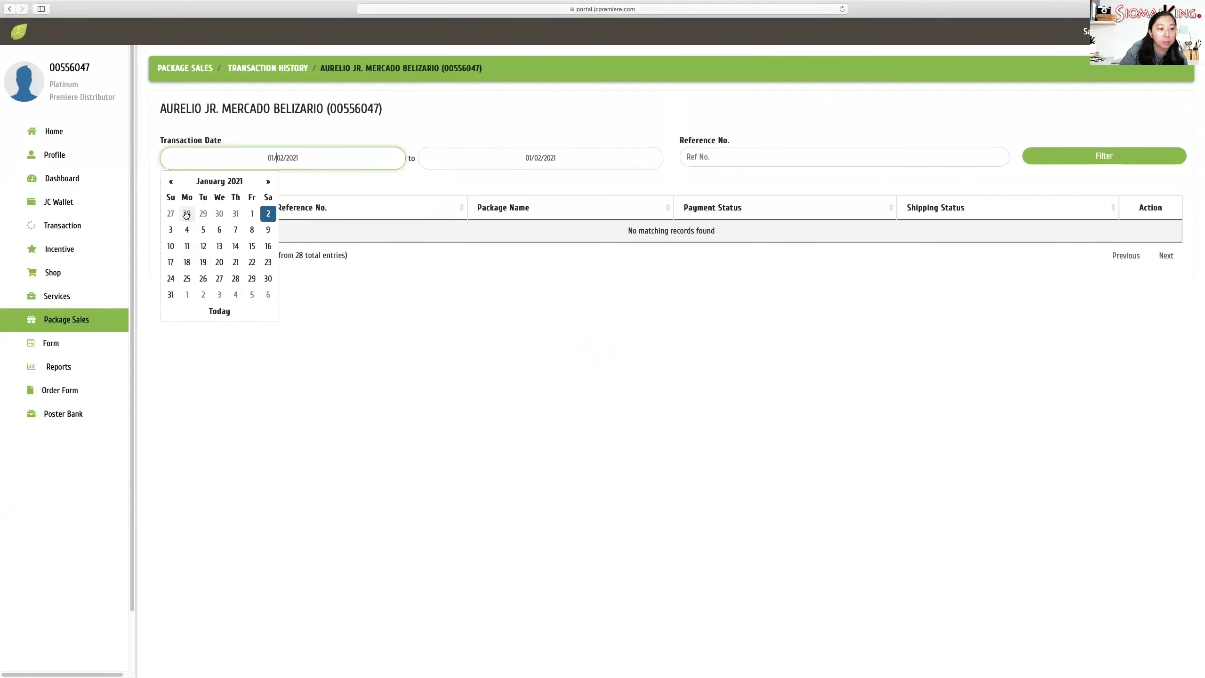
{"action": "left_click", "coordinate": [171, 181]}
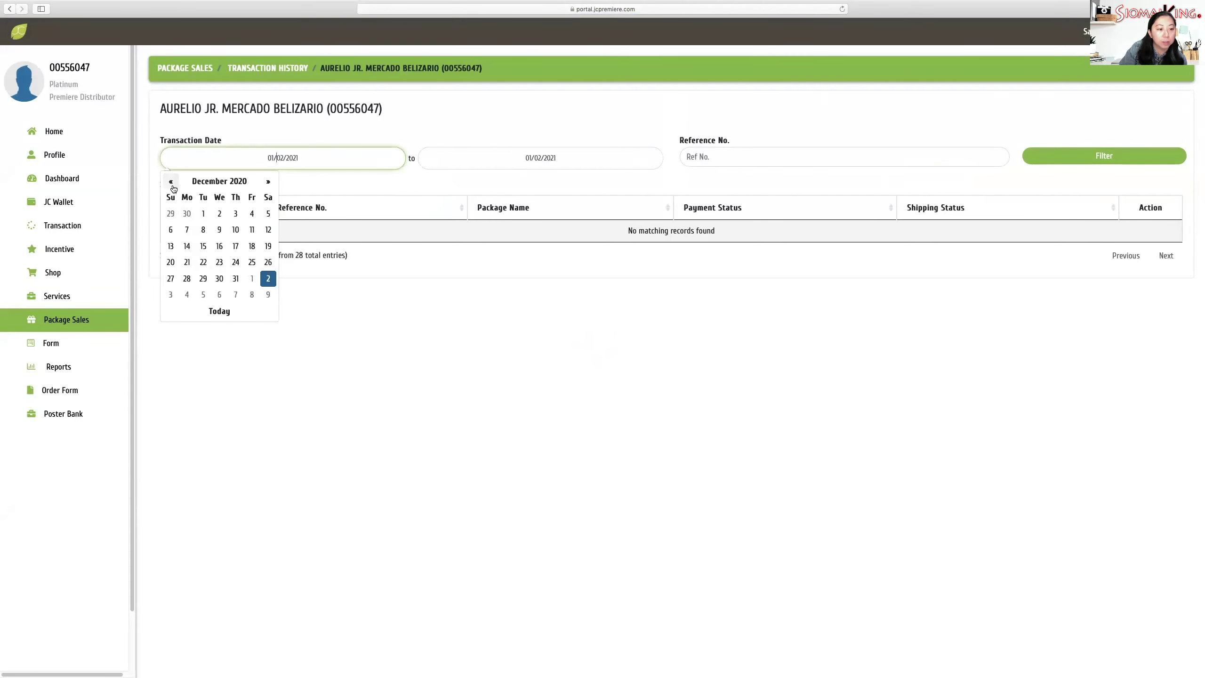
{"action": "left_click", "coordinate": [171, 262]}
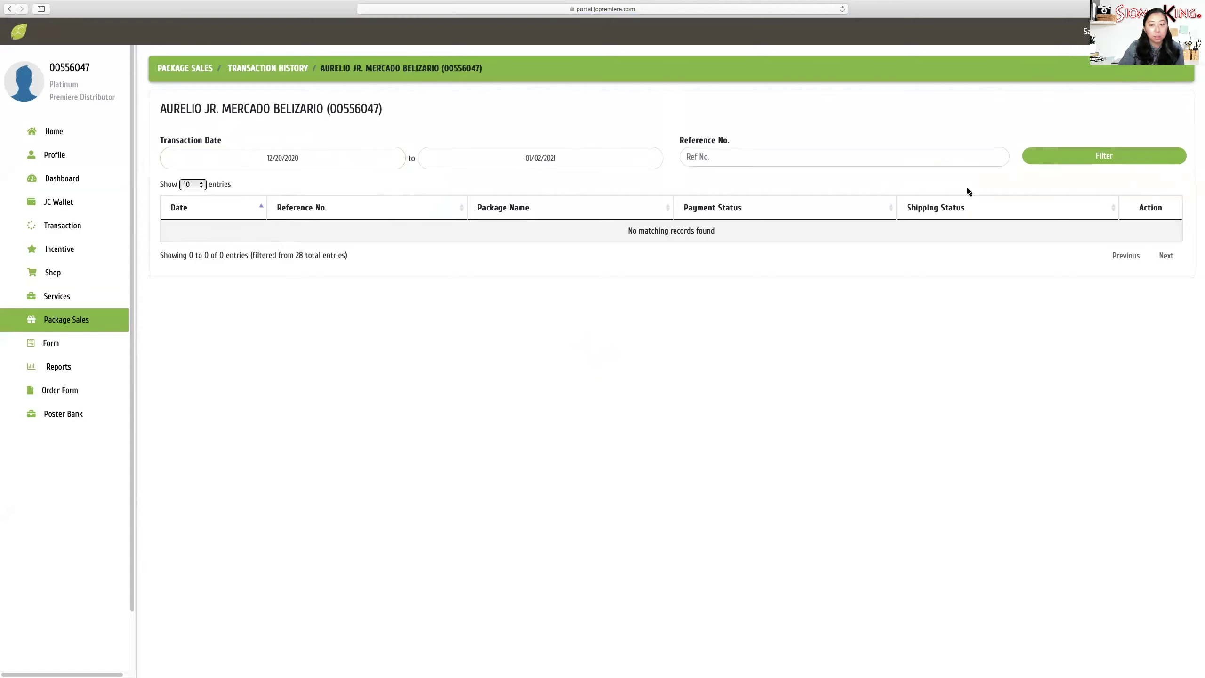
- Filter to list the two SCK_TOKTOK_PLATINUM orders and open the 2020-12-27 Paid transaction's details
{"action": "left_click", "coordinate": [1106, 164]}
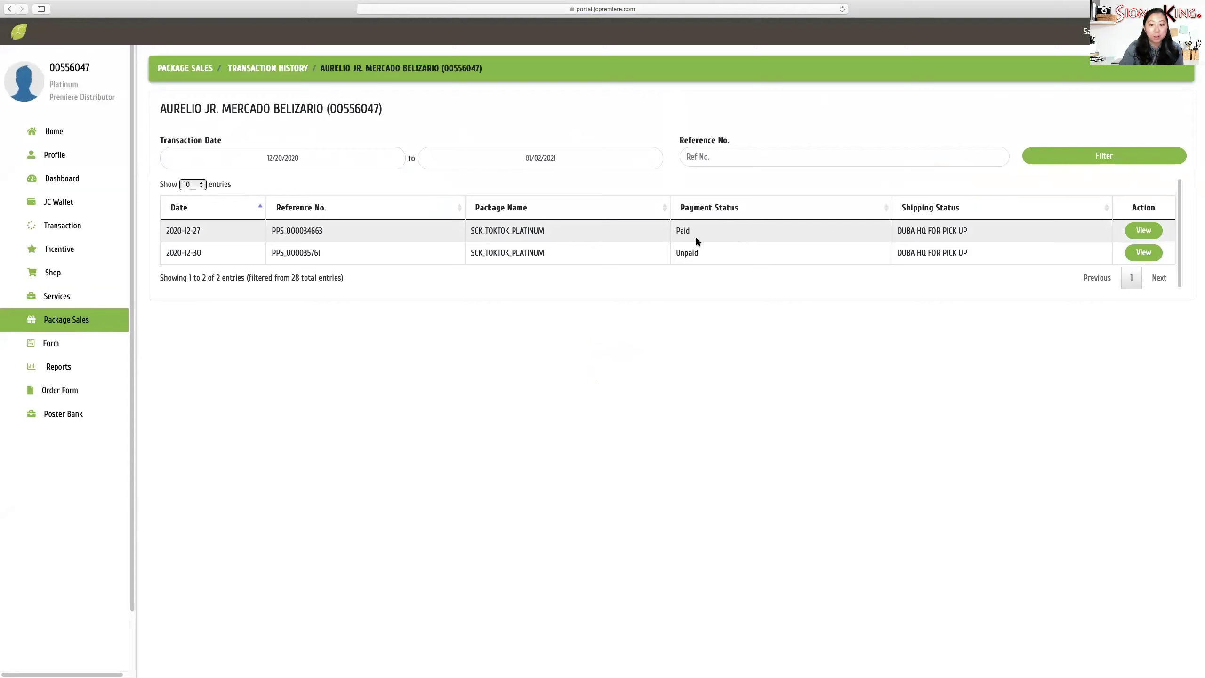
{"action": "left_click", "coordinate": [1144, 232]}
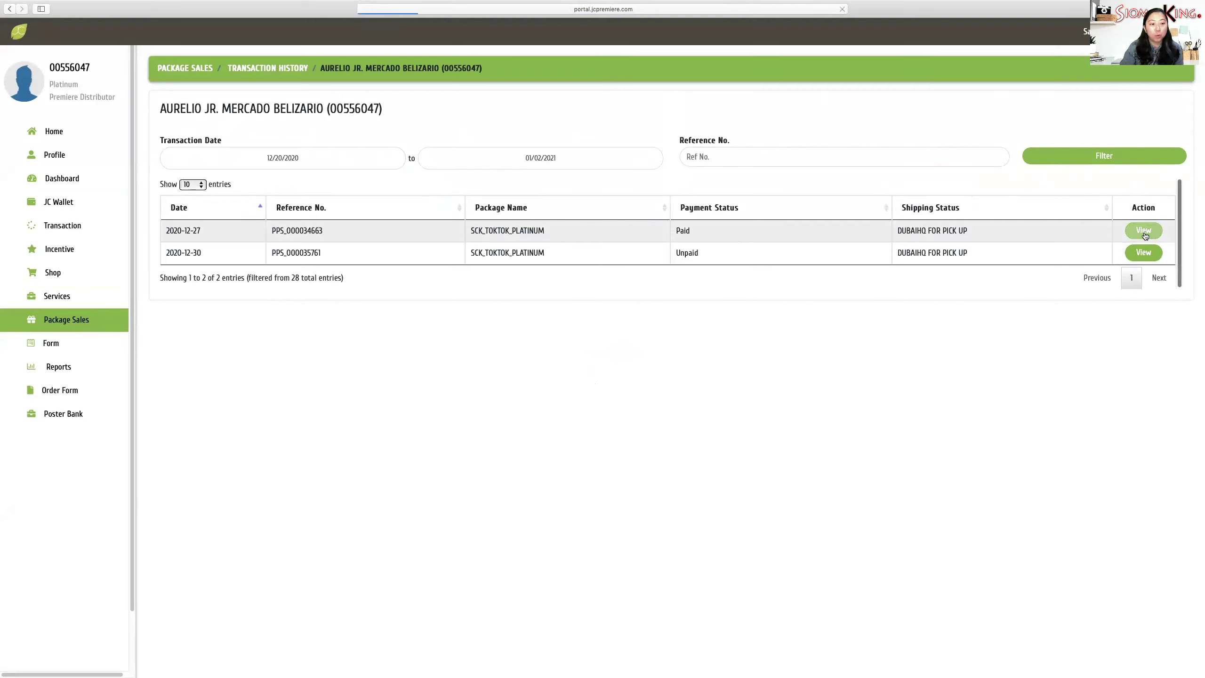